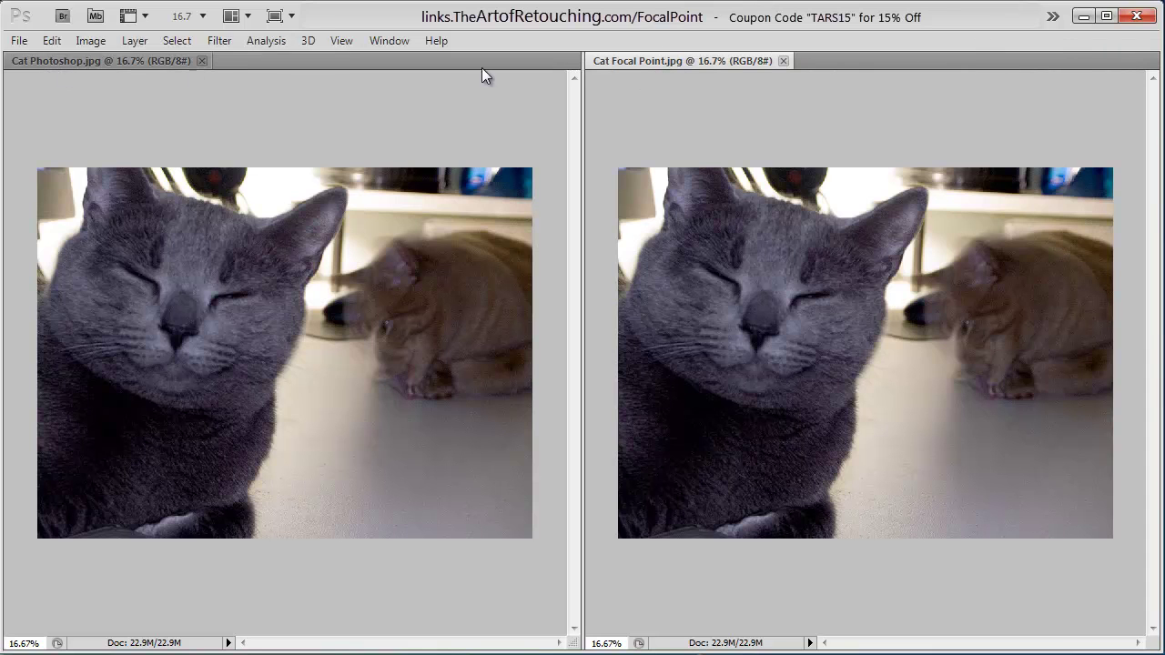
Launch FocalPoint 2 on Cat Focal Point.jpg from File > Automate
click(14, 44)
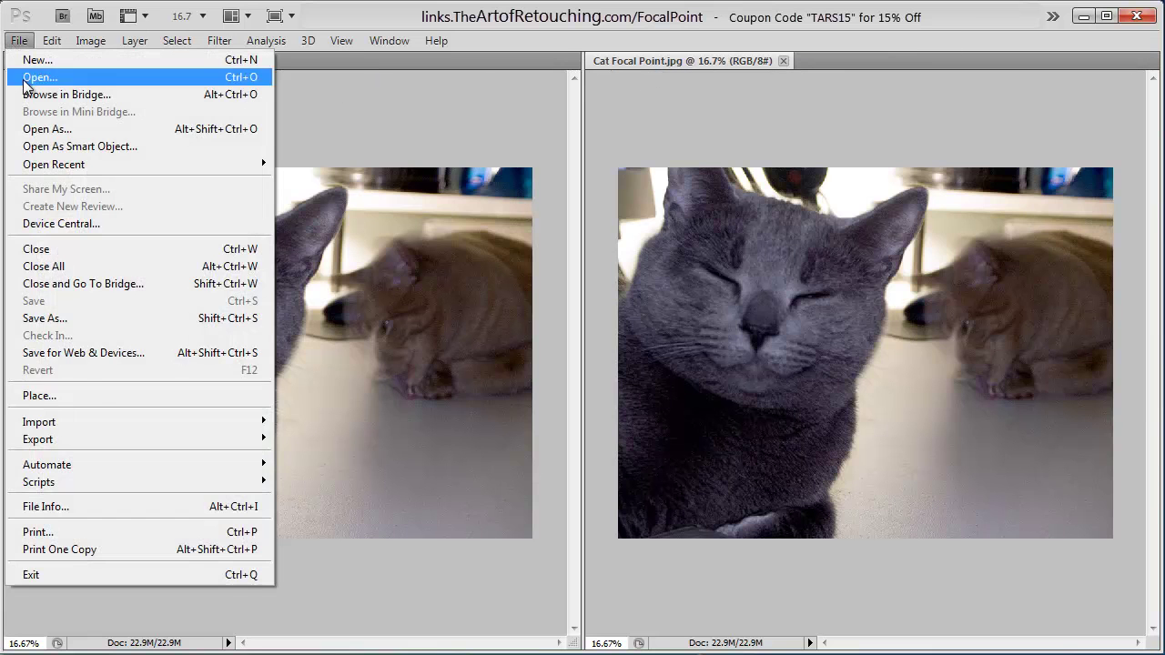
mouse_move(90, 421)
mouse_move(88, 463)
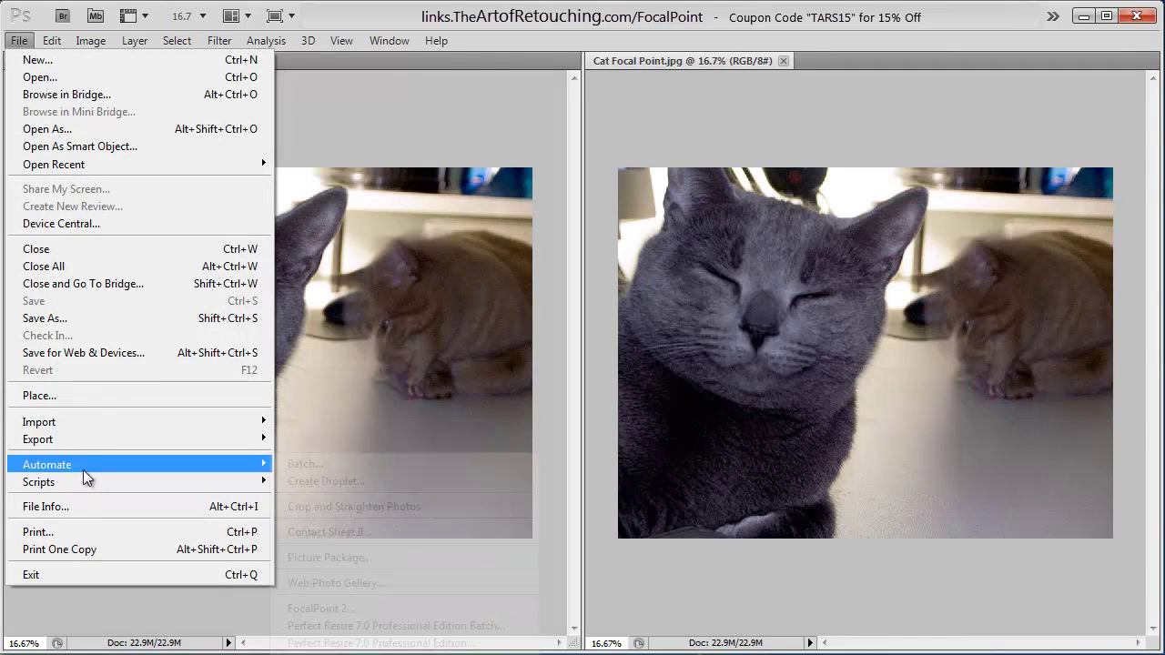
click(370, 606)
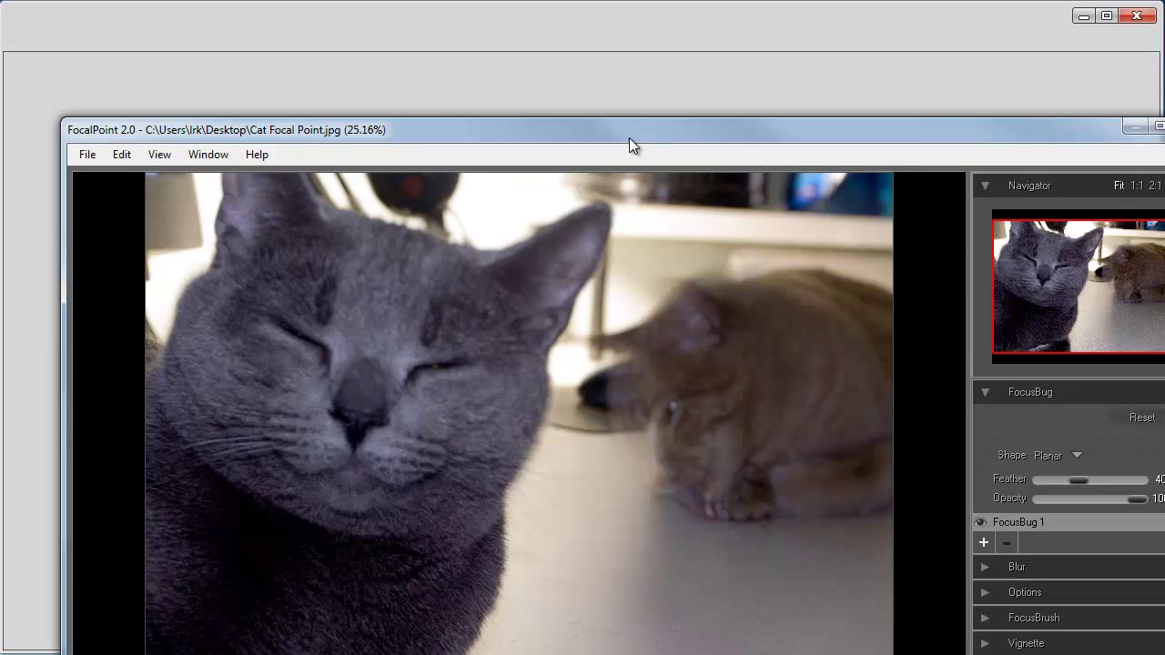
Enlarge the plugin window and move the FocusBug onto the grey cat's face
drag(629, 137, 570, 19)
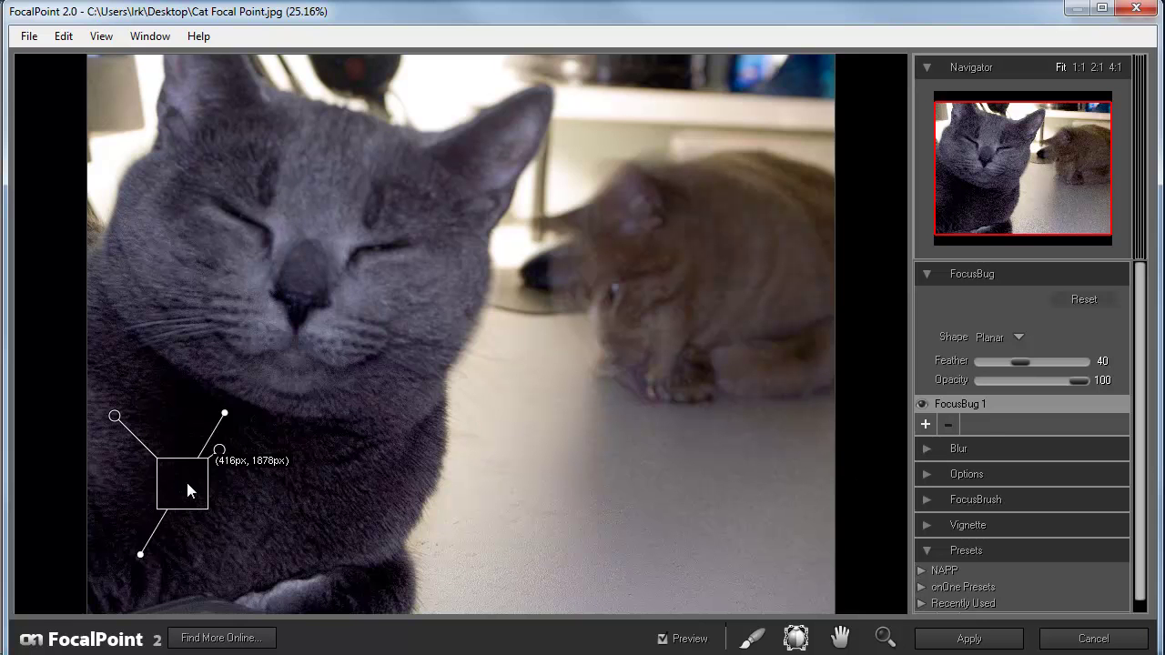
drag(189, 480, 413, 261)
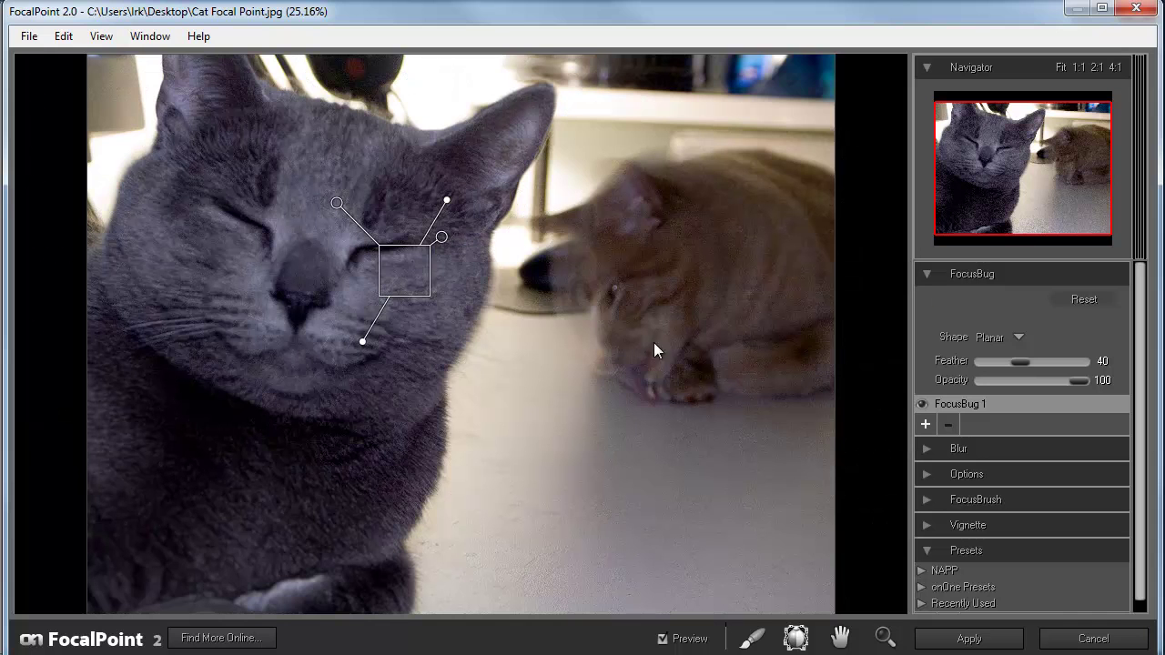
Switch the focus shape to Round and size it to a small circle around the nose
click(1018, 338)
click(1013, 343)
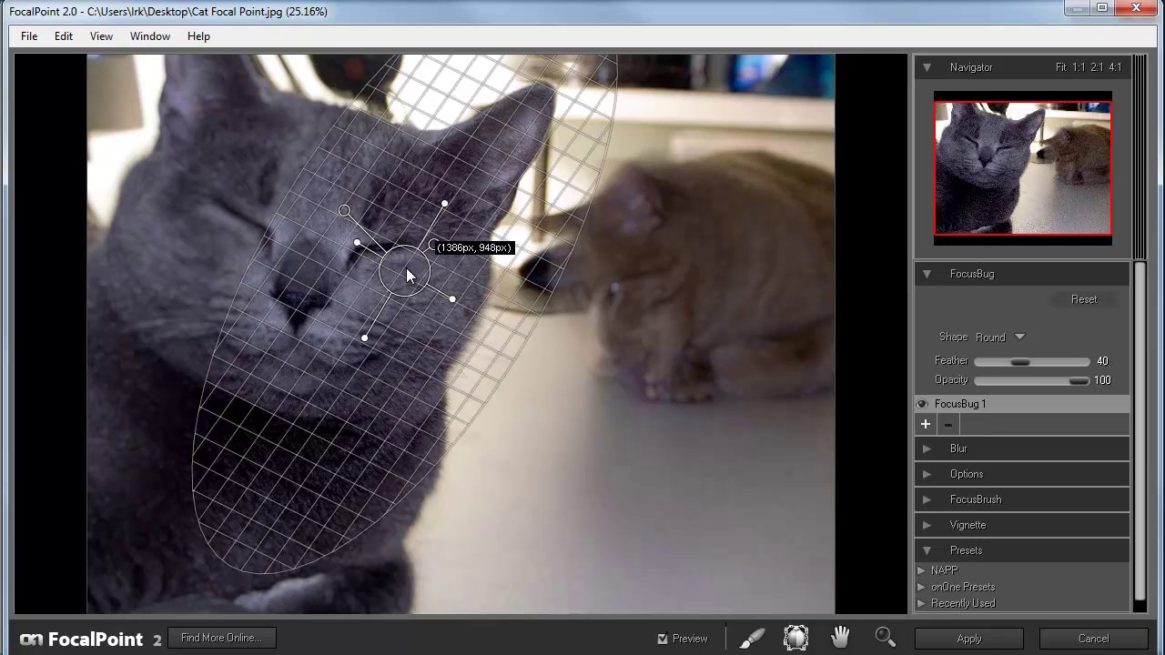
drag(456, 298, 499, 268)
drag(401, 192, 402, 228)
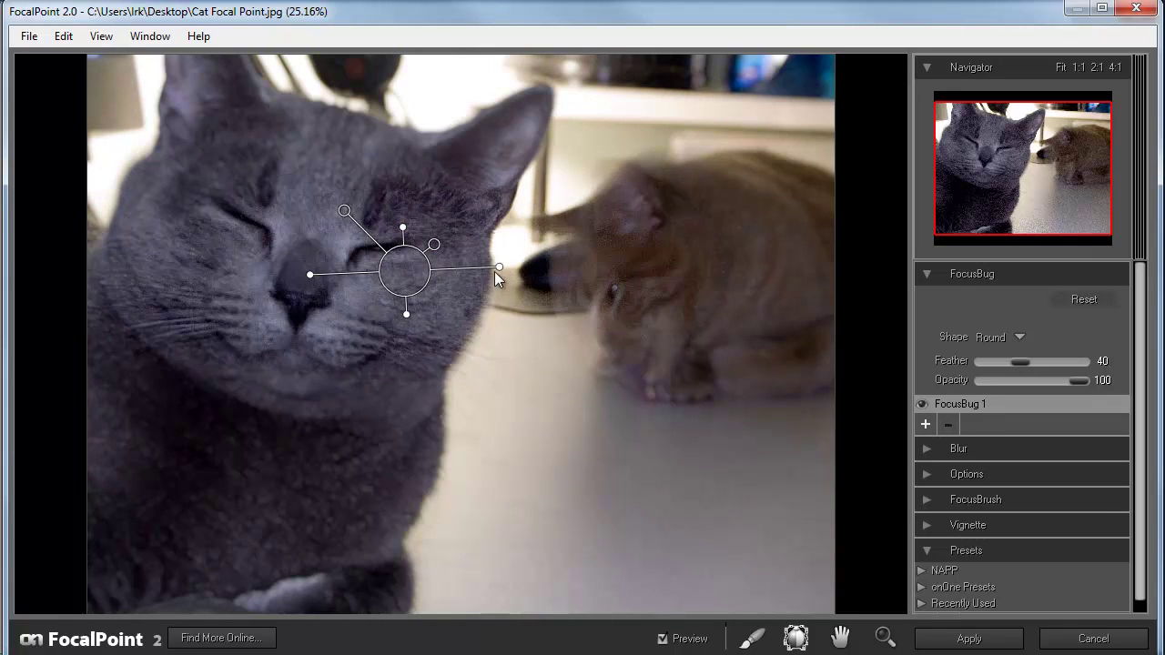
drag(497, 265, 420, 200)
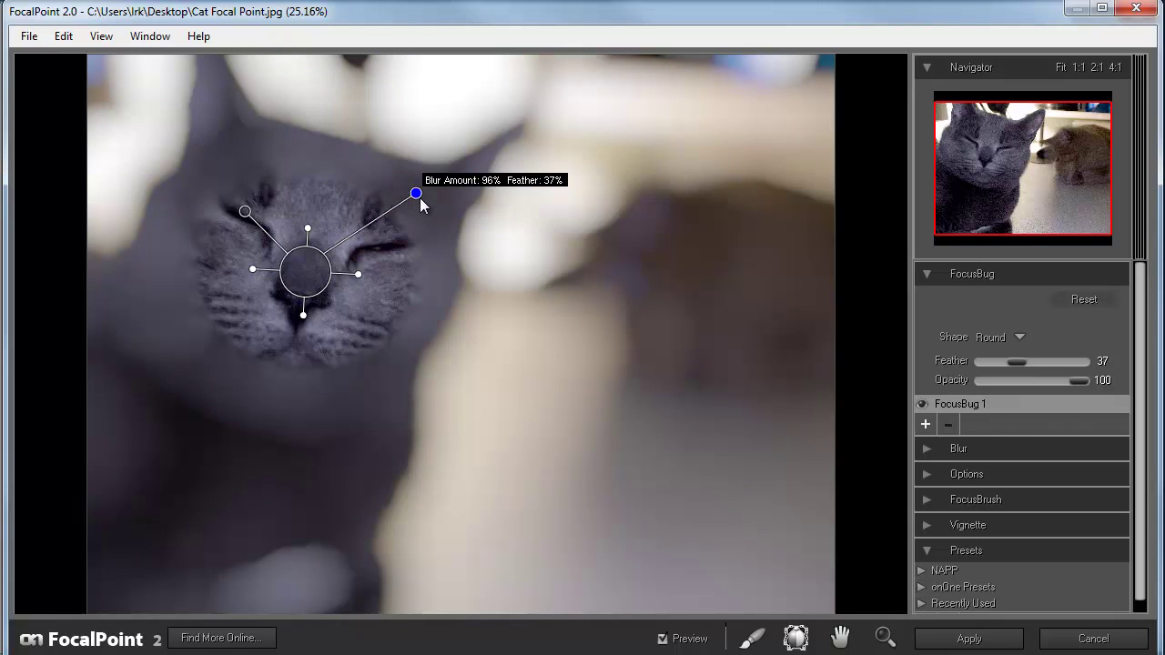
Darken the vignette, raise the feather to 62, and widen and heighten the sharp ellipse around the face
drag(245, 211, 209, 220)
drag(415, 193, 348, 222)
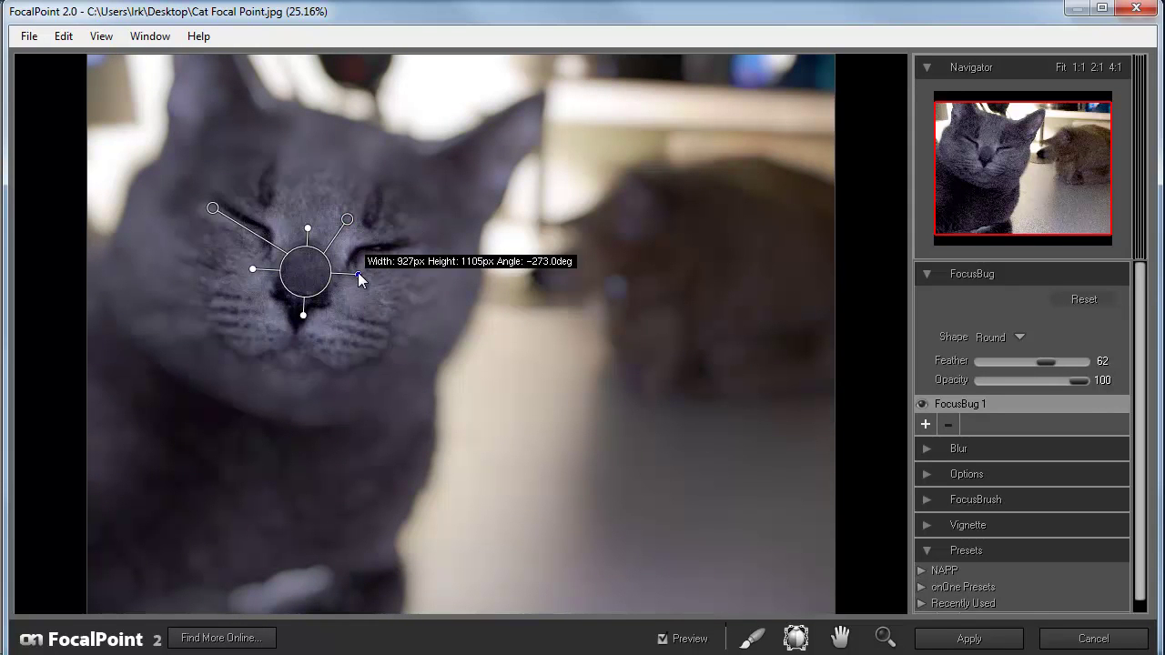
mouse_move(357, 273)
mouse_down()
mouse_move(382, 279)
mouse_move(367, 273)
mouse_up()
drag(305, 227, 305, 220)
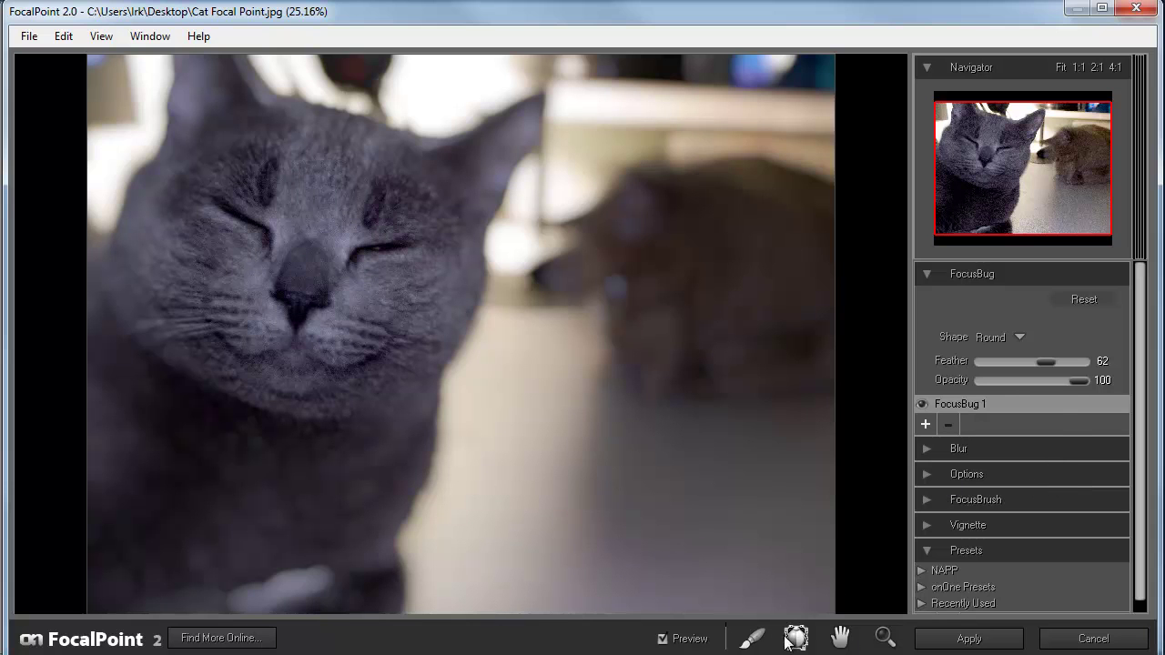
mouse_move(306, 271)
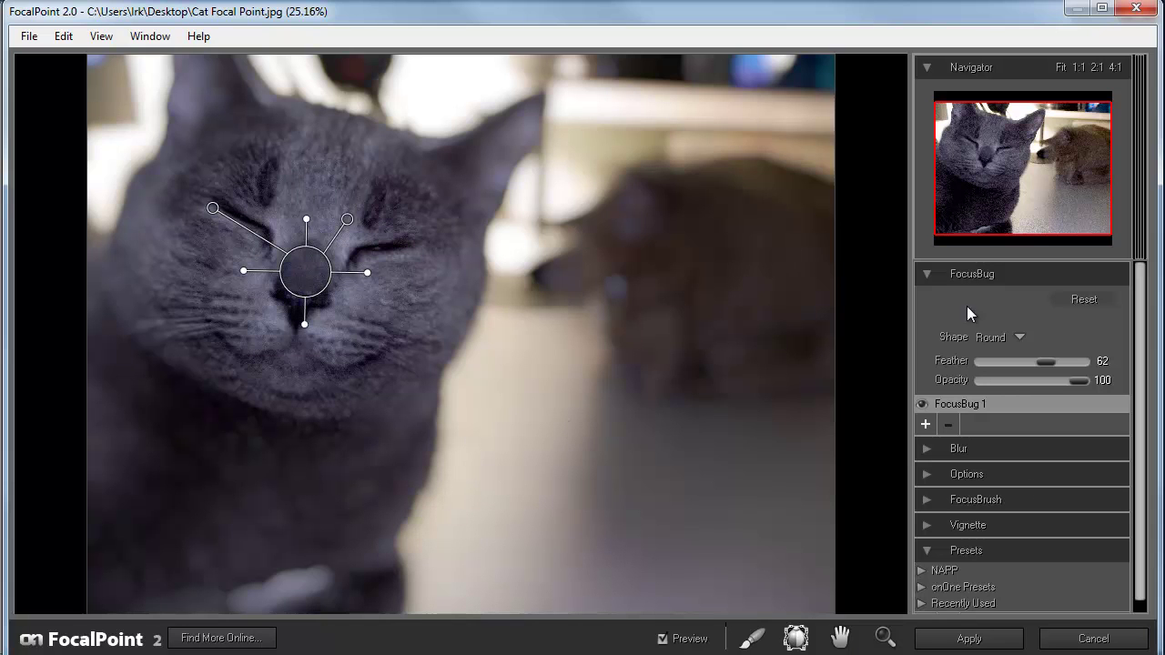
Add FocusBug 2 on the orange cat, delete it, and expand the Blur settings (Custom lens, Amount 33)
click(925, 424)
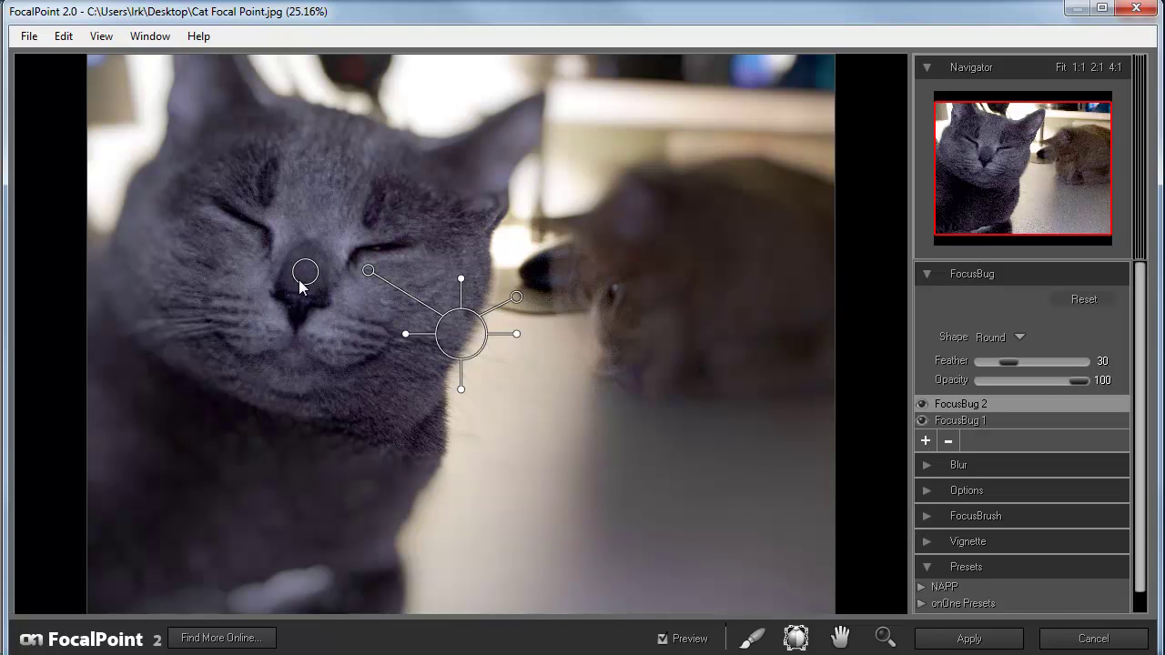
drag(458, 353, 674, 286)
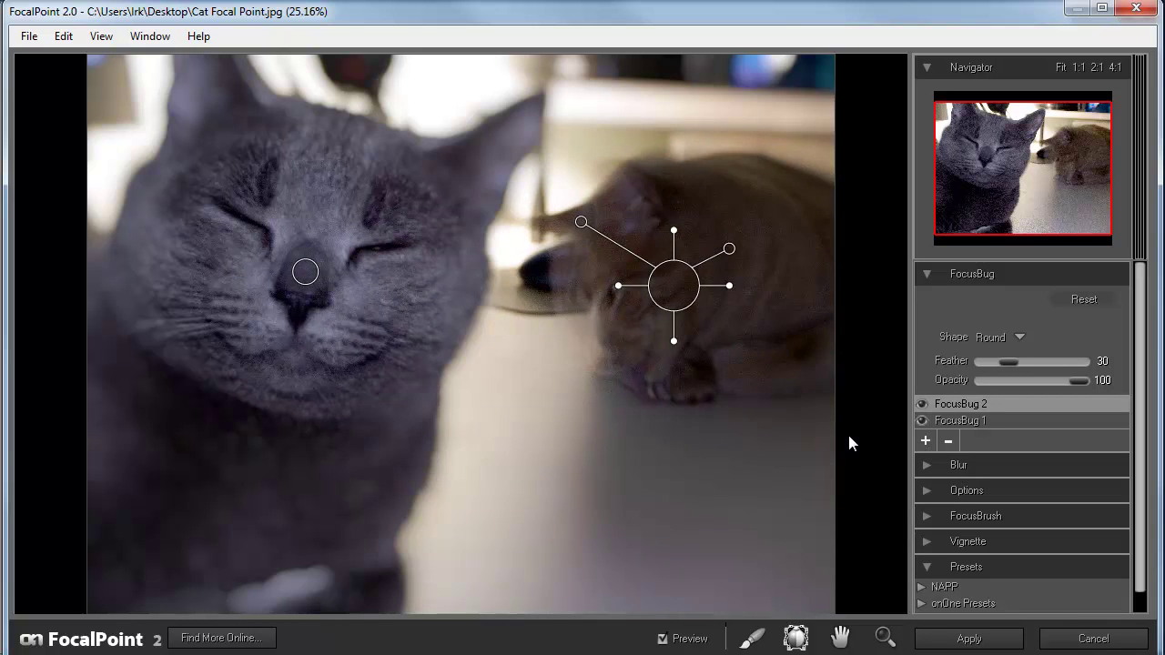
click(947, 442)
click(925, 449)
drag(1138, 464, 1123, 573)
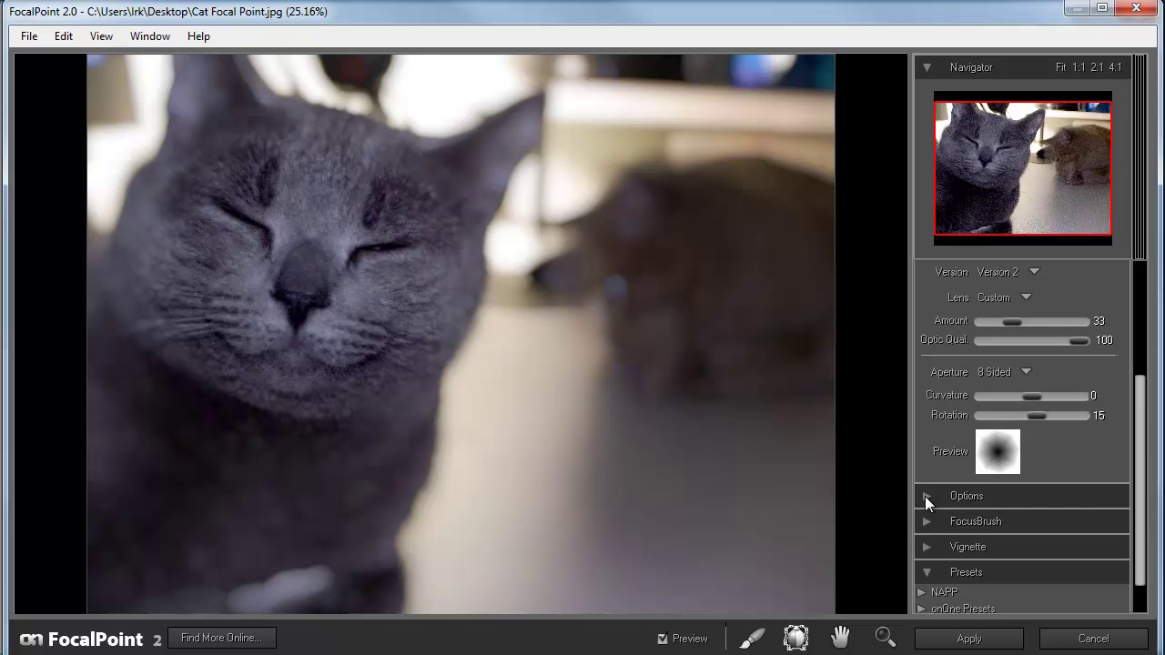
Switch to brush focus mode and expand the onOne Presets list
click(747, 639)
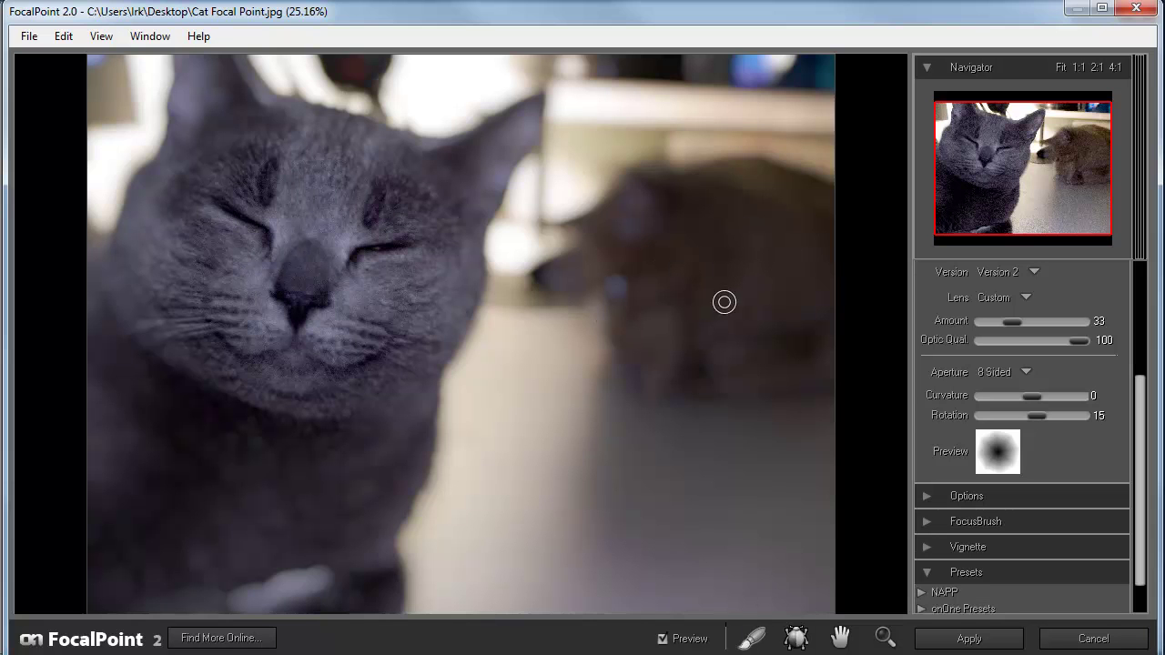
scroll(916, 564, down, 1)
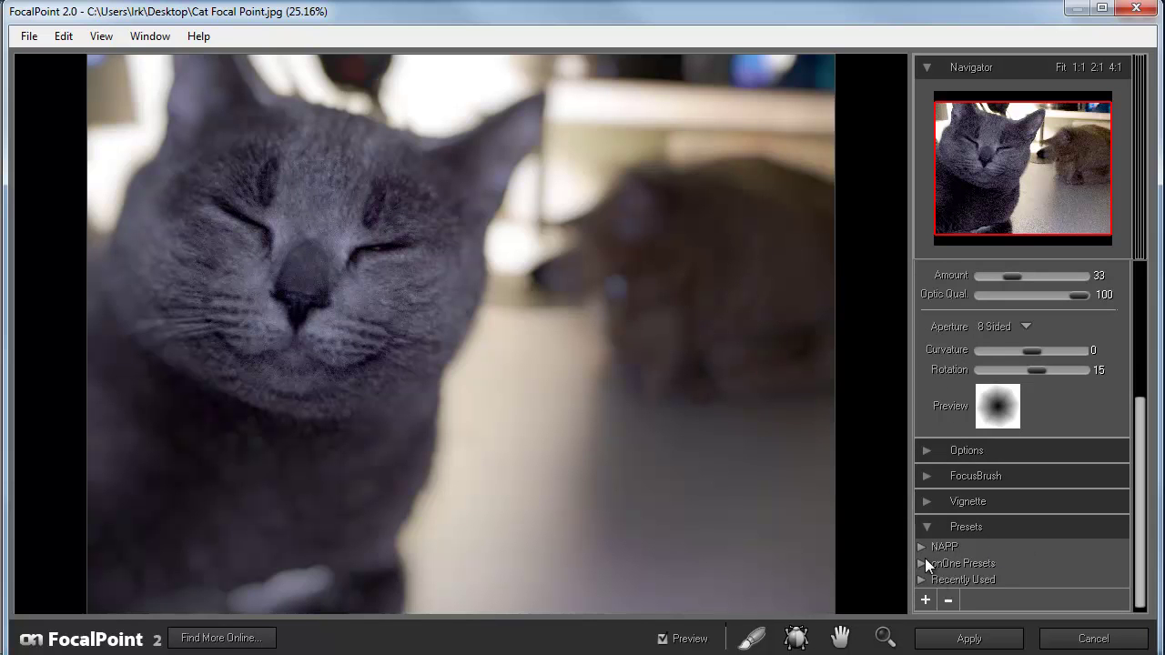
click(923, 564)
scroll(1069, 540, down, 4)
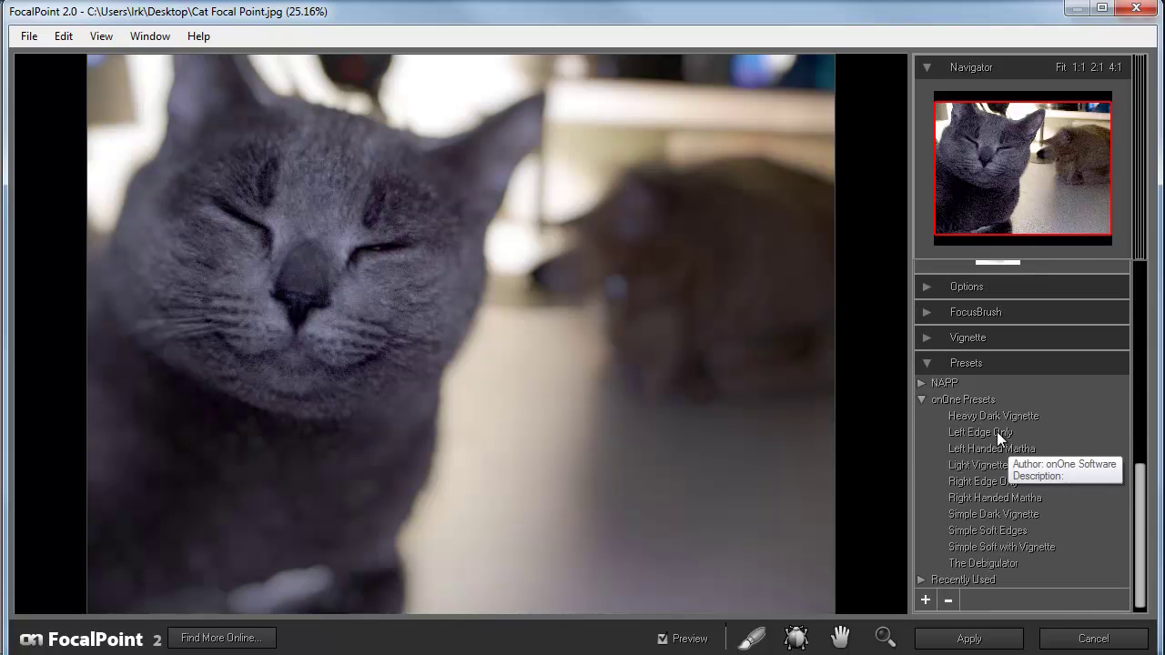
Preview the Heavy Dark Vignette, Left Edge Only, Light Vignette, Right Edge Only, Right Handed Martha and The Debugulator presets
click(991, 415)
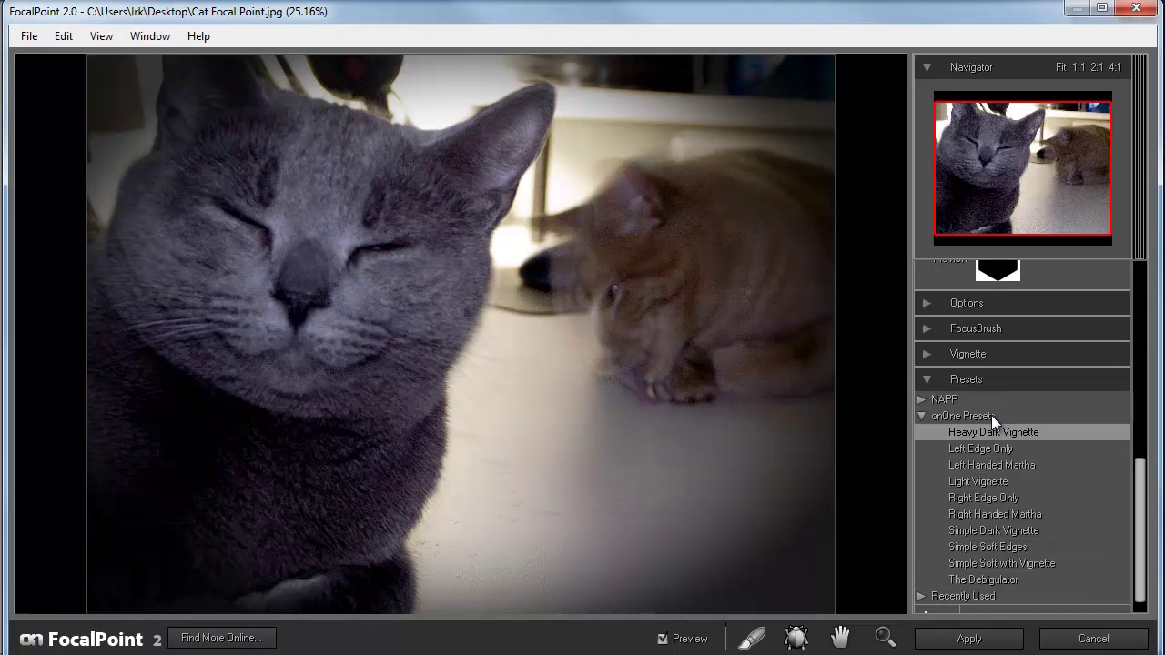
click(990, 448)
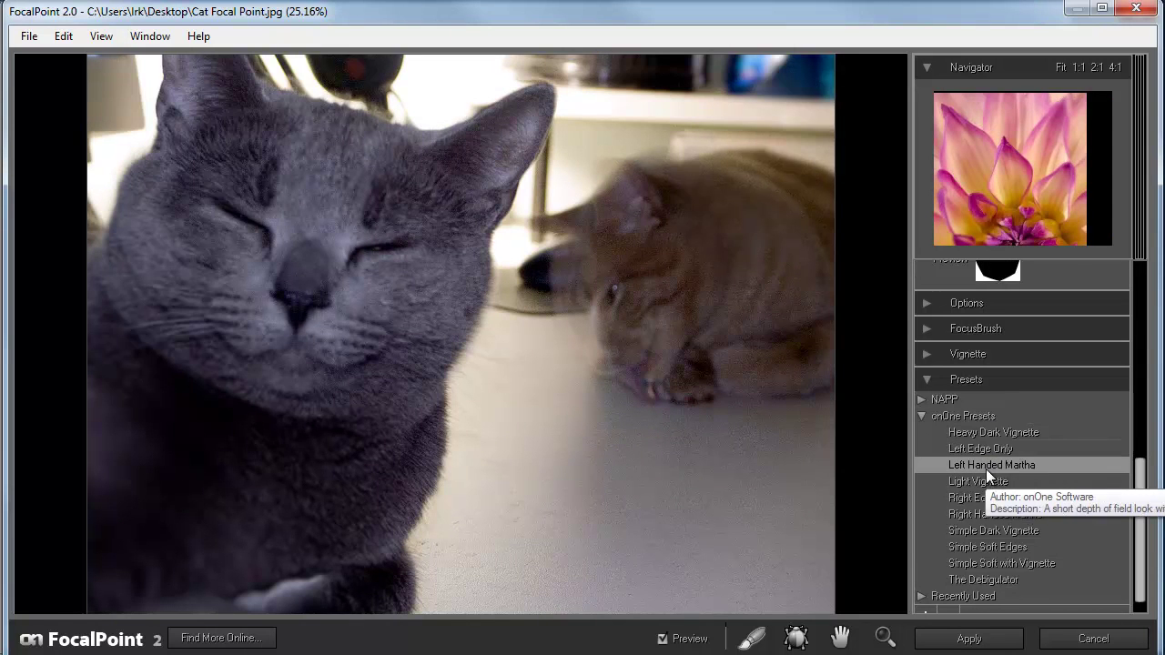
click(984, 485)
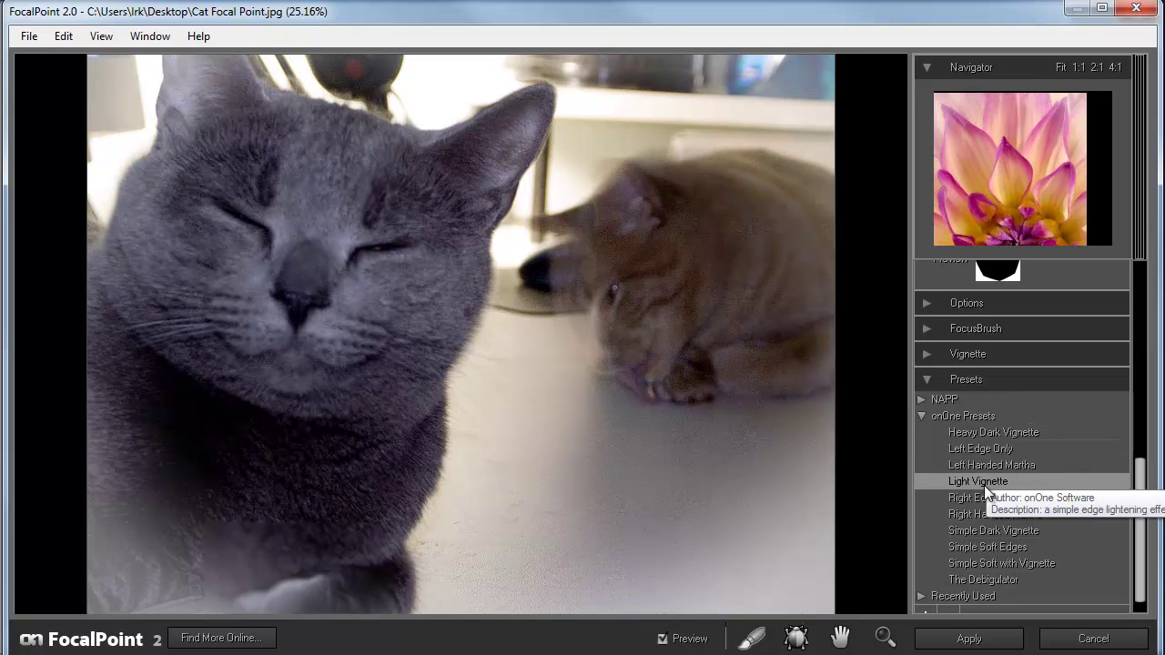
click(981, 500)
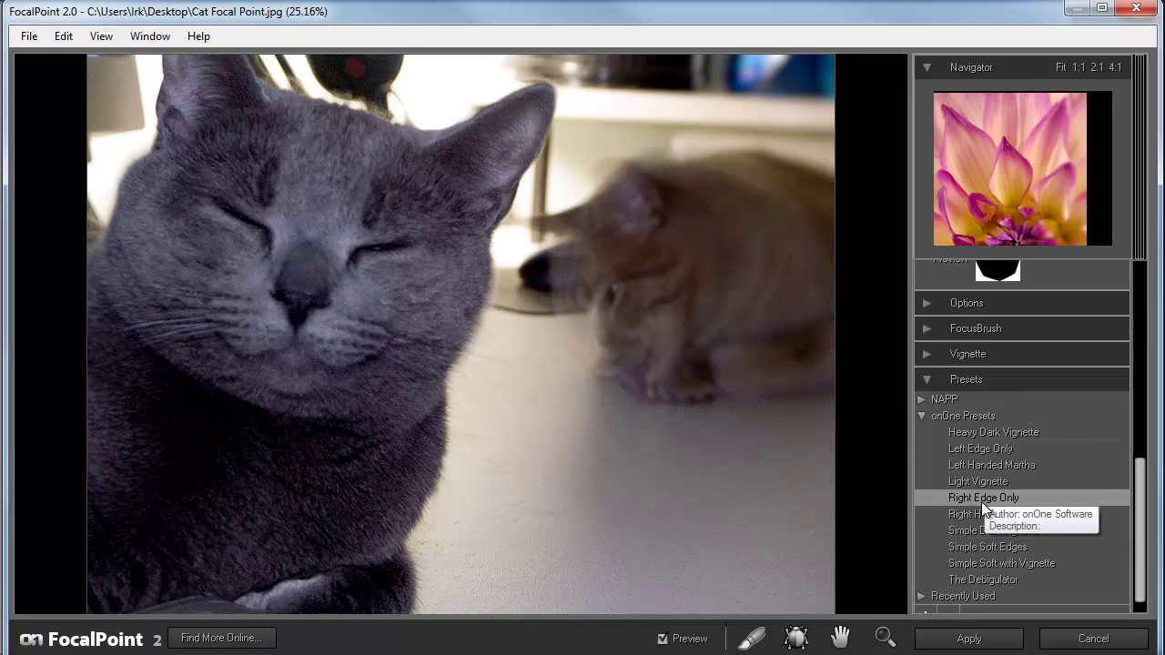
click(981, 515)
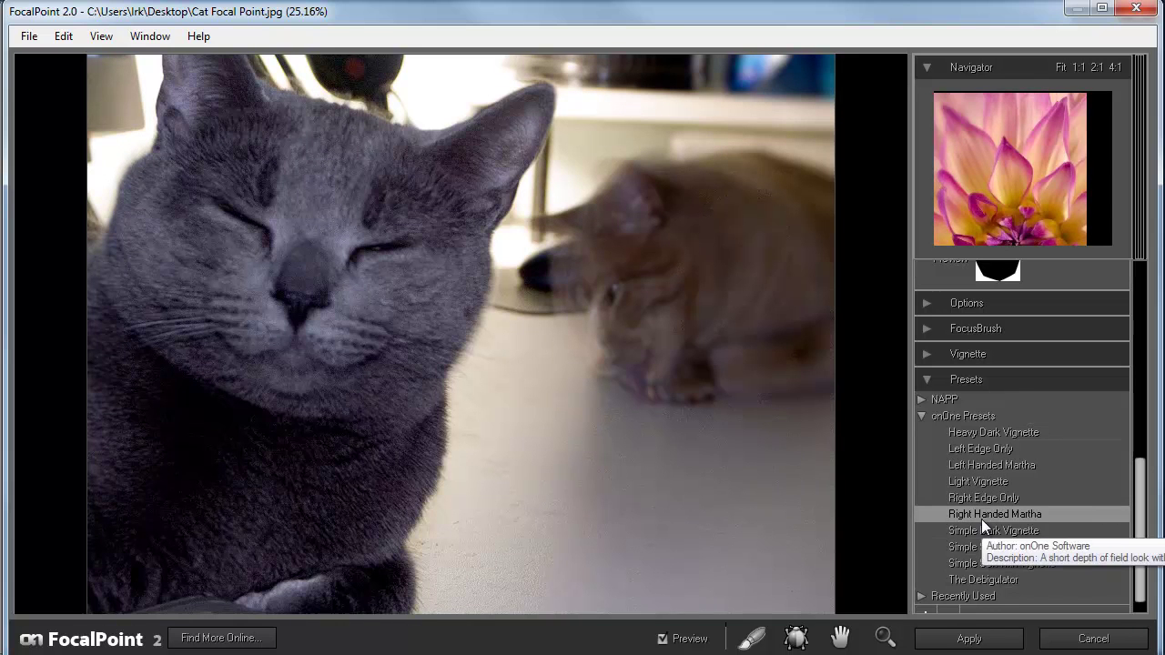
click(971, 579)
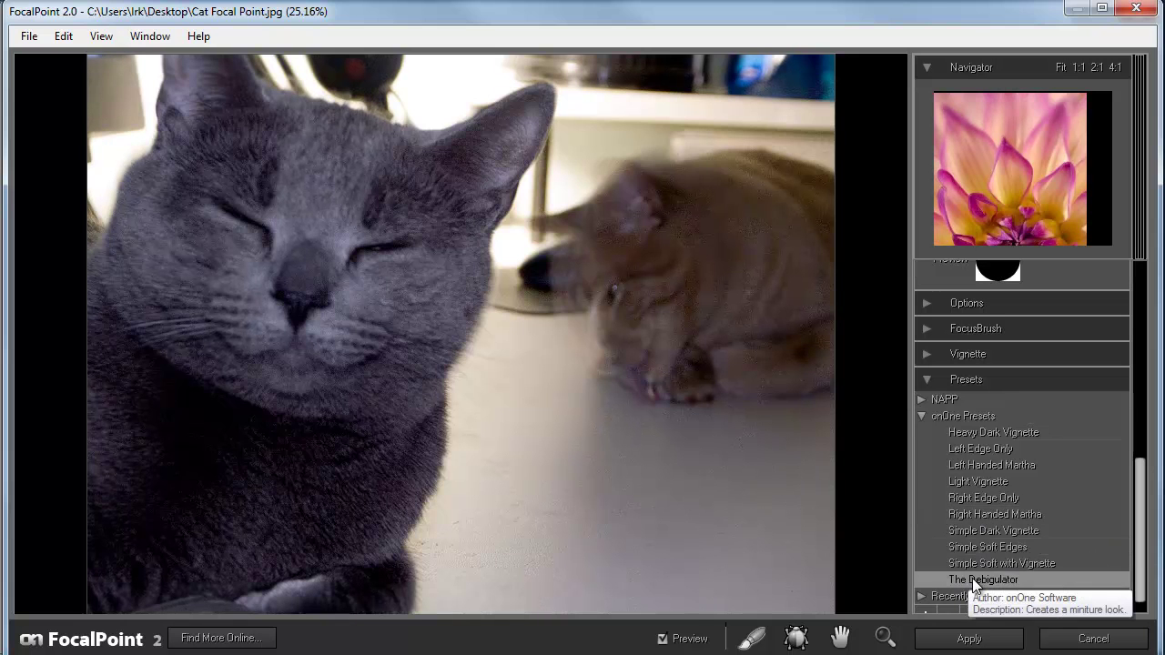
click(975, 431)
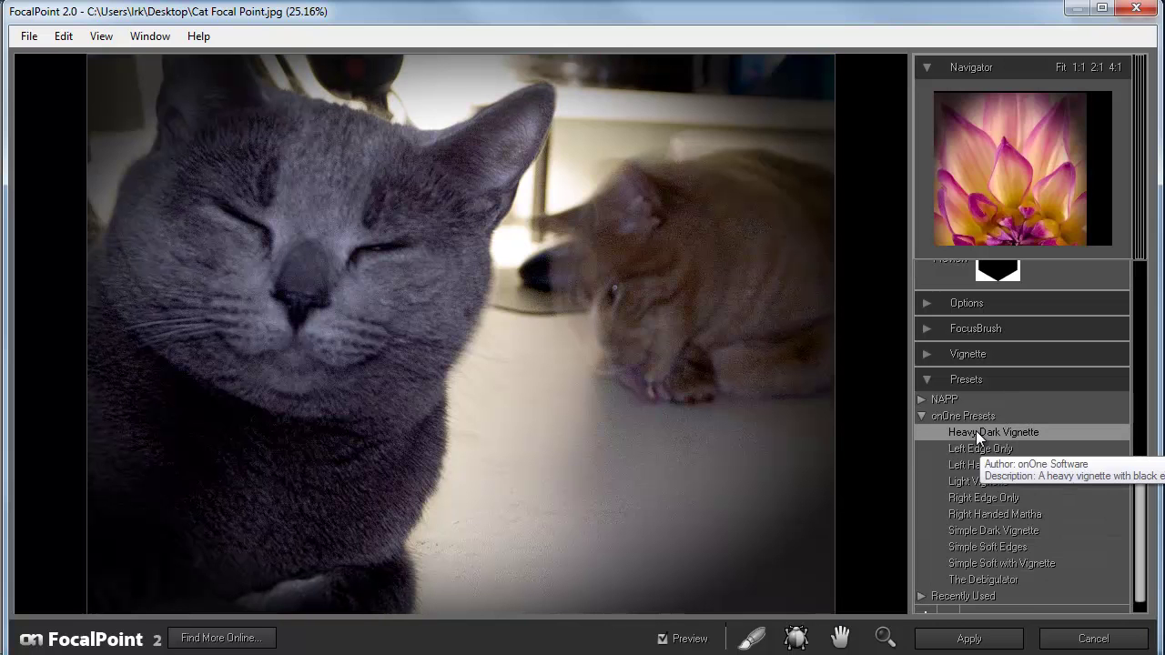
Apply the Wobble Horizontal preset from the NAPP group
click(924, 401)
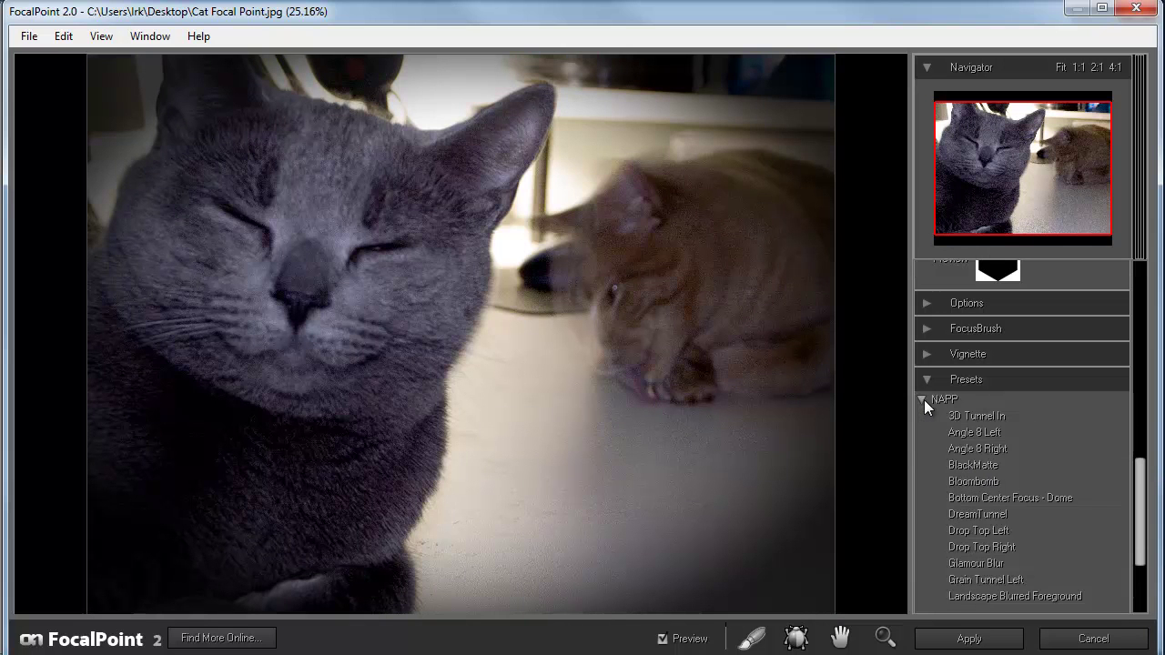
mouse_move(1138, 494)
mouse_down()
mouse_move(1140, 546)
mouse_move(1141, 508)
mouse_up()
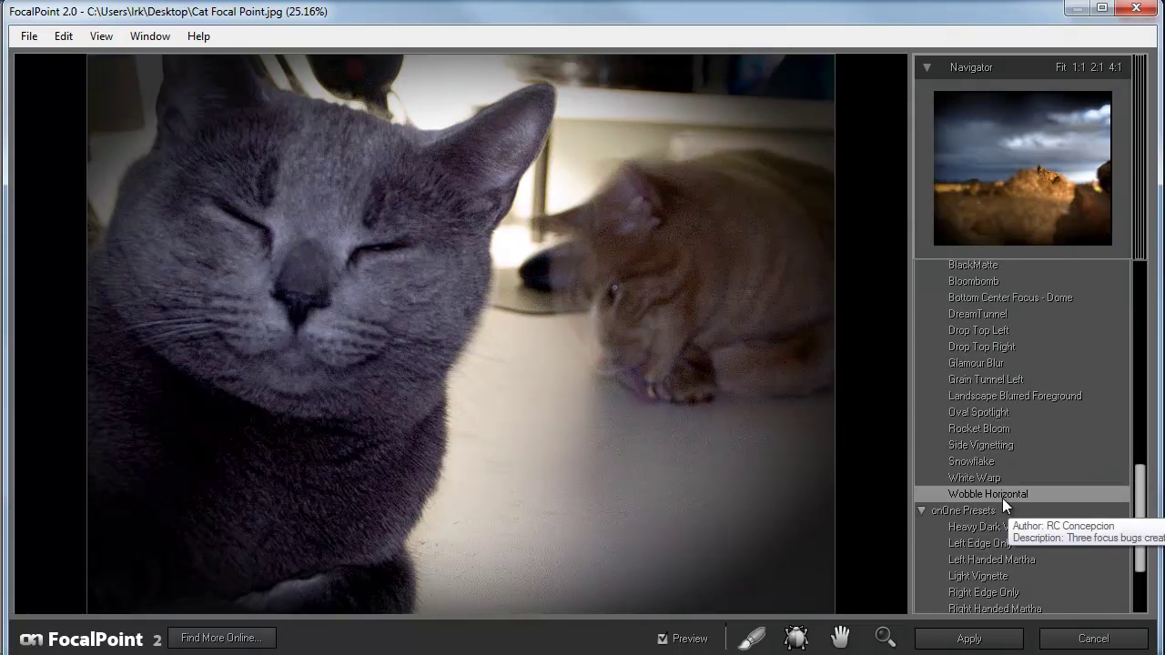
click(1002, 496)
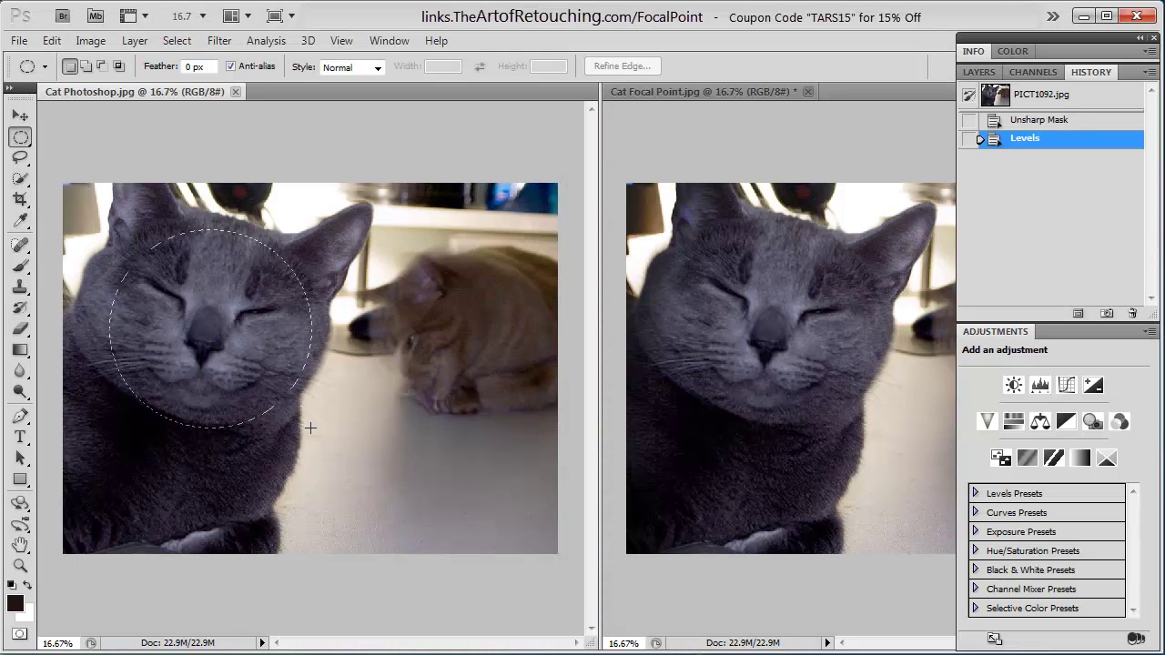
Select a circle around the cat's face, duplicate Background, hide the original, and mask the copy to the circle
drag(309, 428, 311, 426)
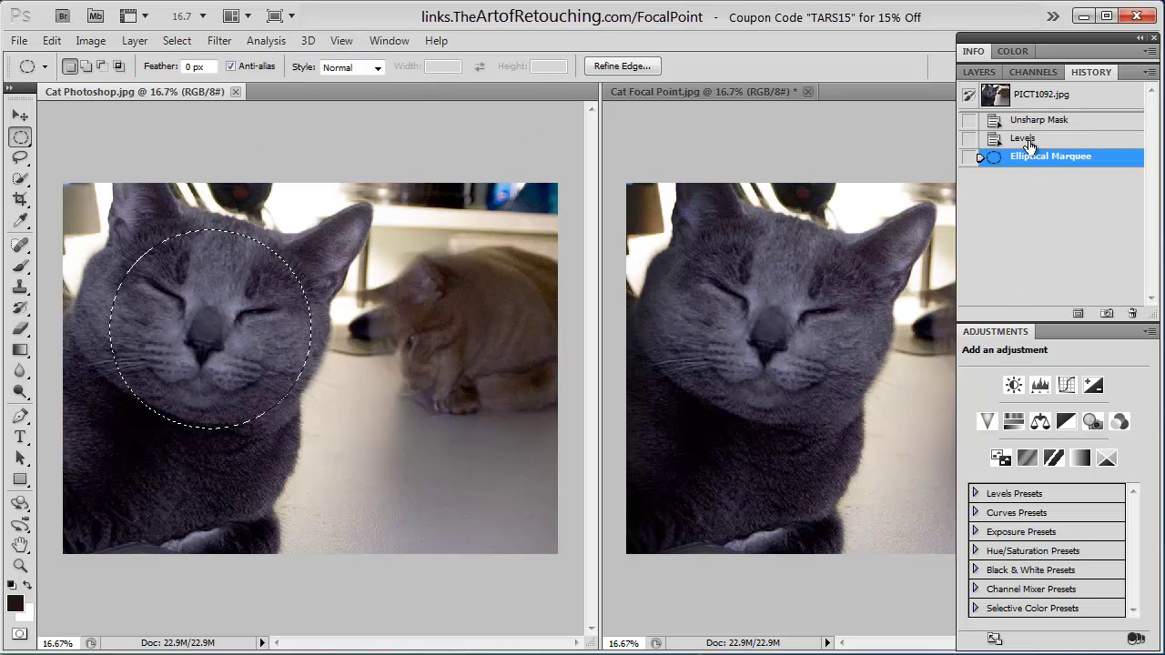
click(982, 72)
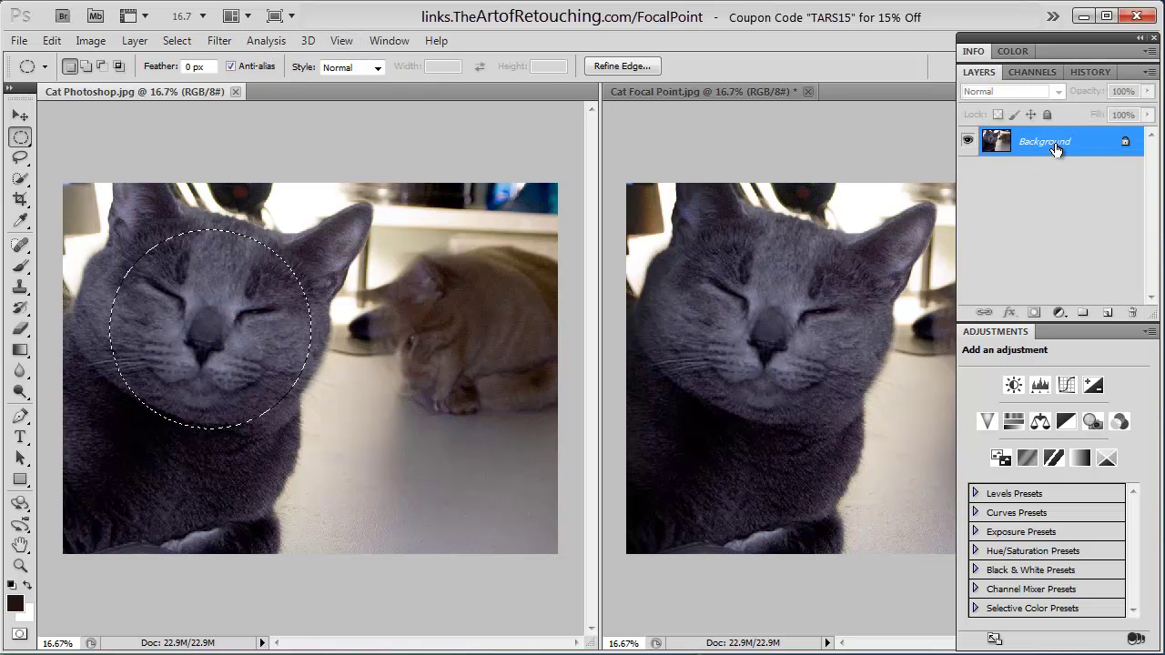
drag(1056, 142, 1107, 312)
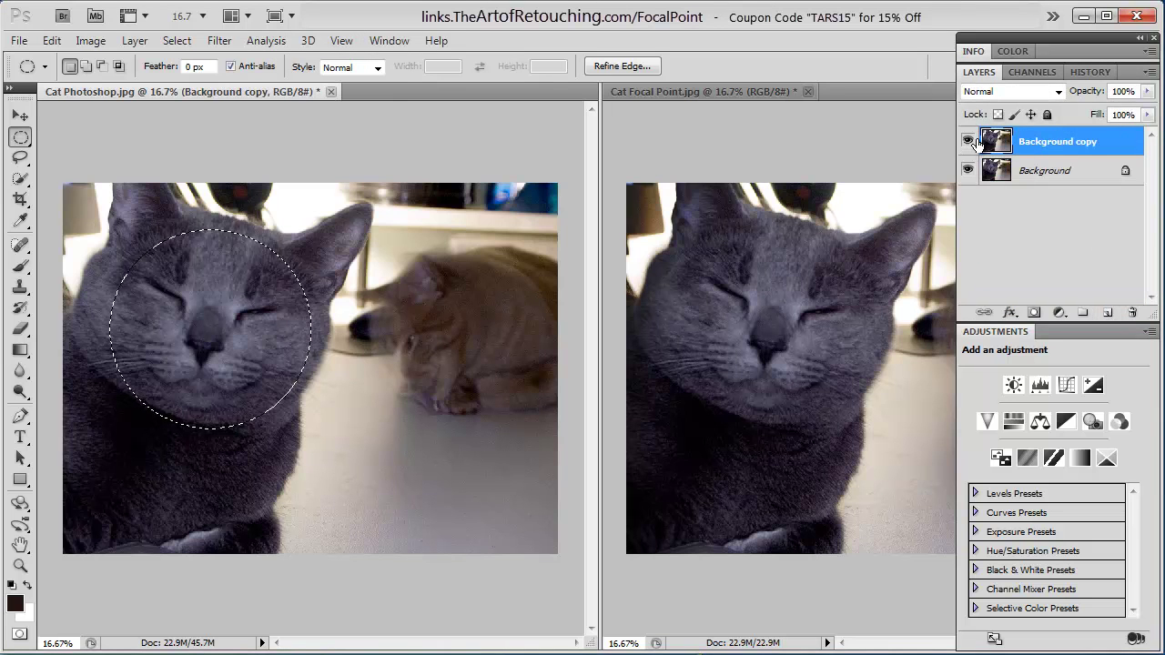
click(967, 170)
click(1034, 312)
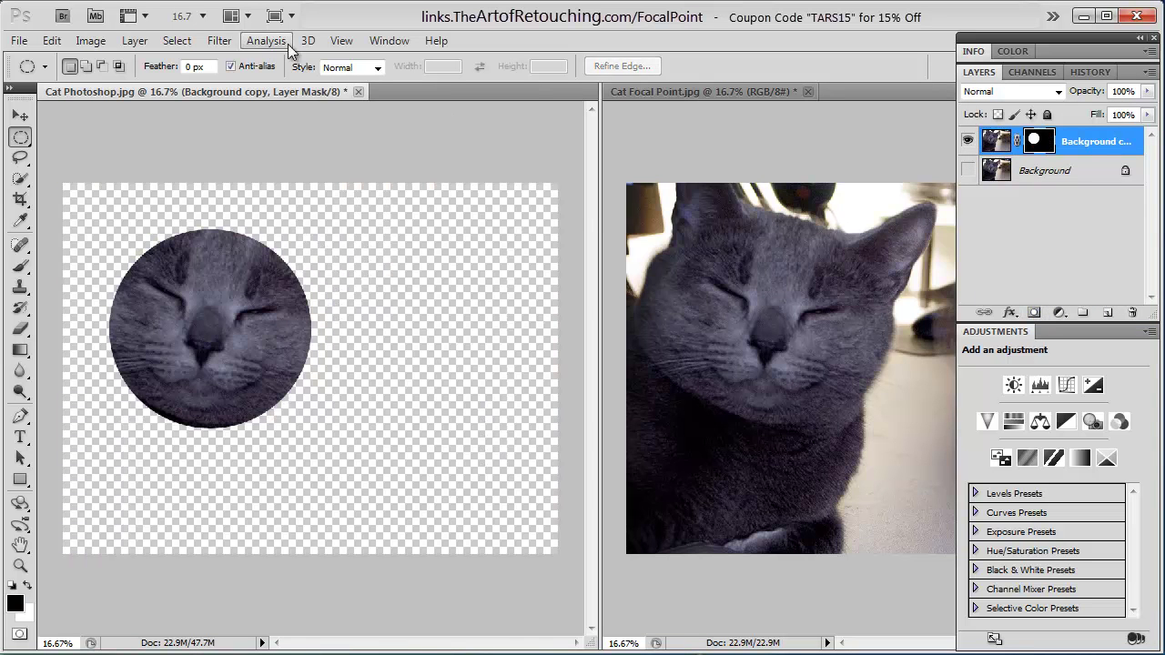
Open the Masks panel, feather the face mask to 129 px, and invert it with Ctrl+I
click(336, 40)
mouse_move(390, 46)
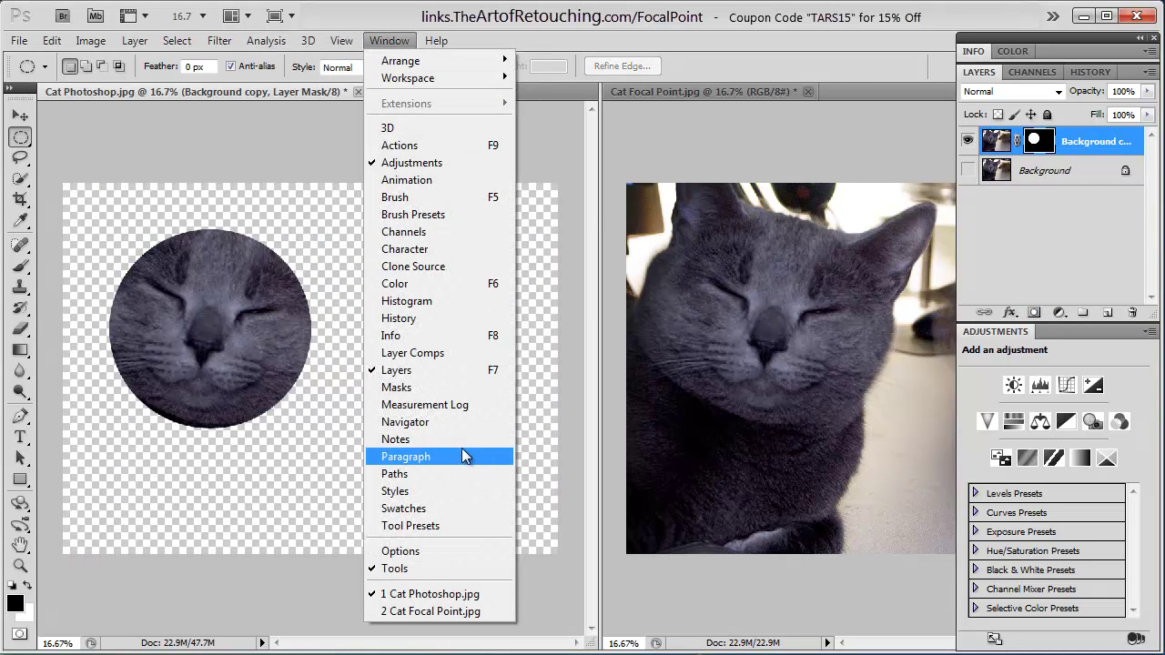
click(450, 390)
drag(503, 258, 780, 336)
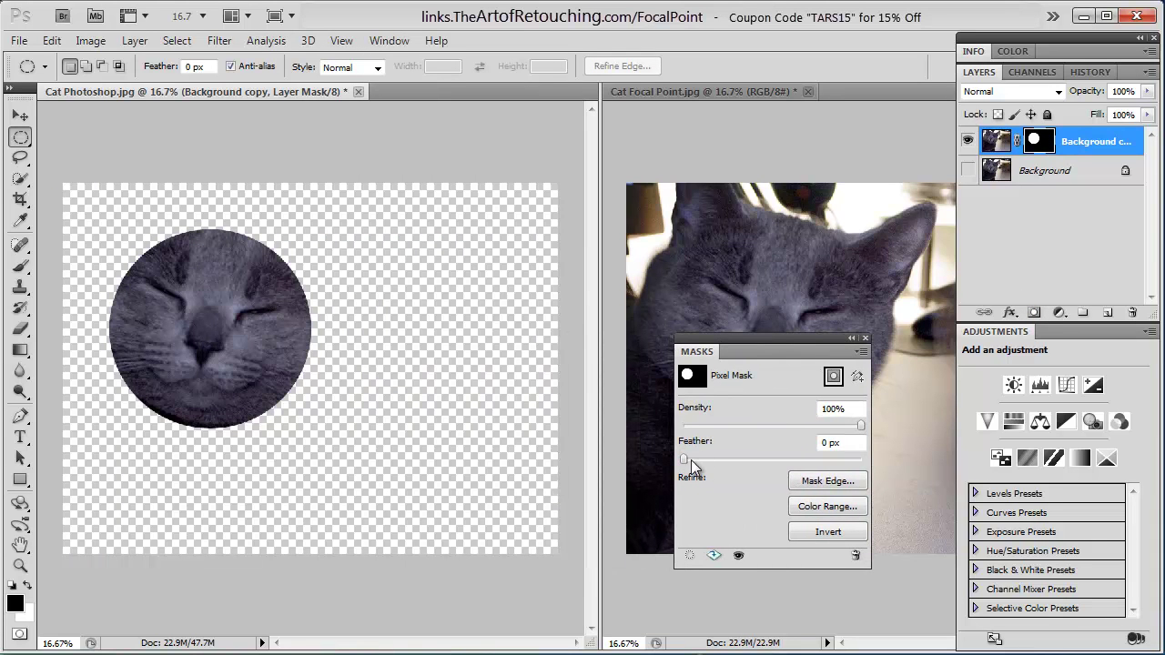
drag(685, 461, 849, 472)
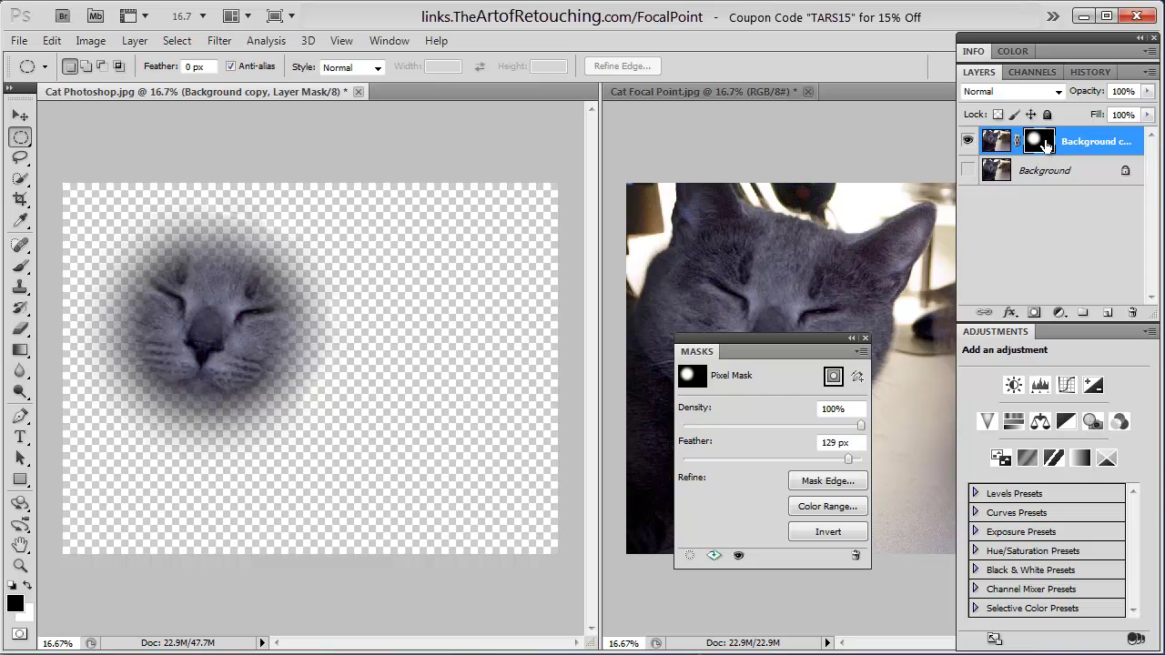
key(ctrl+i)
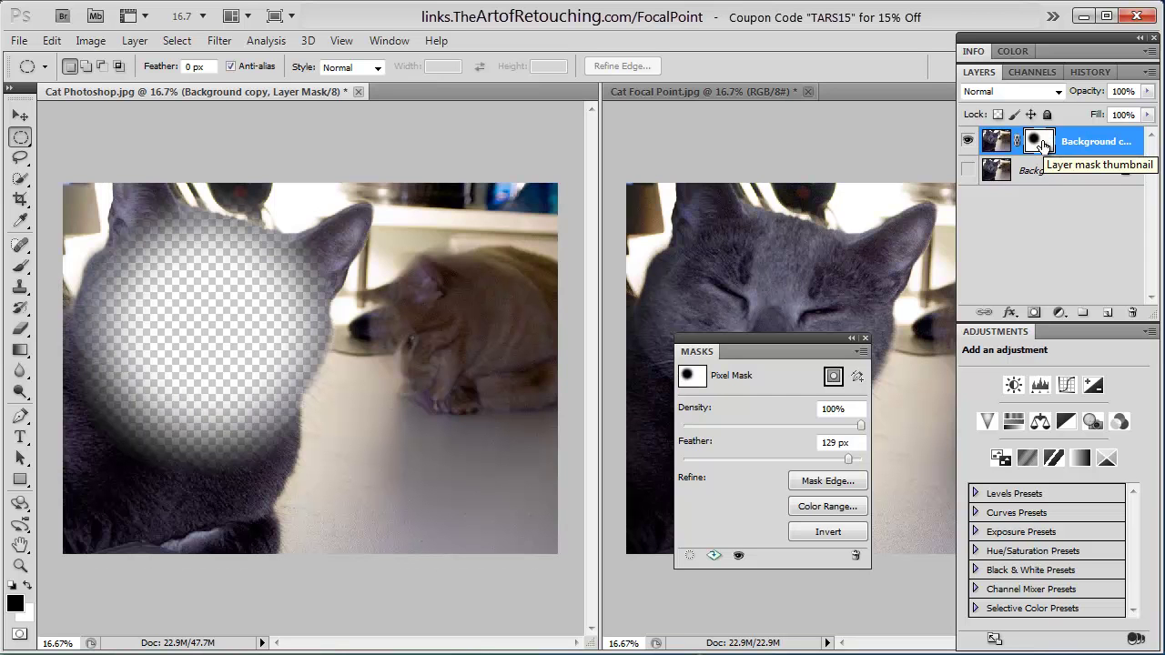
Target the Background copy's image rather than its mask and make the Background layer visible again
click(997, 141)
click(220, 40)
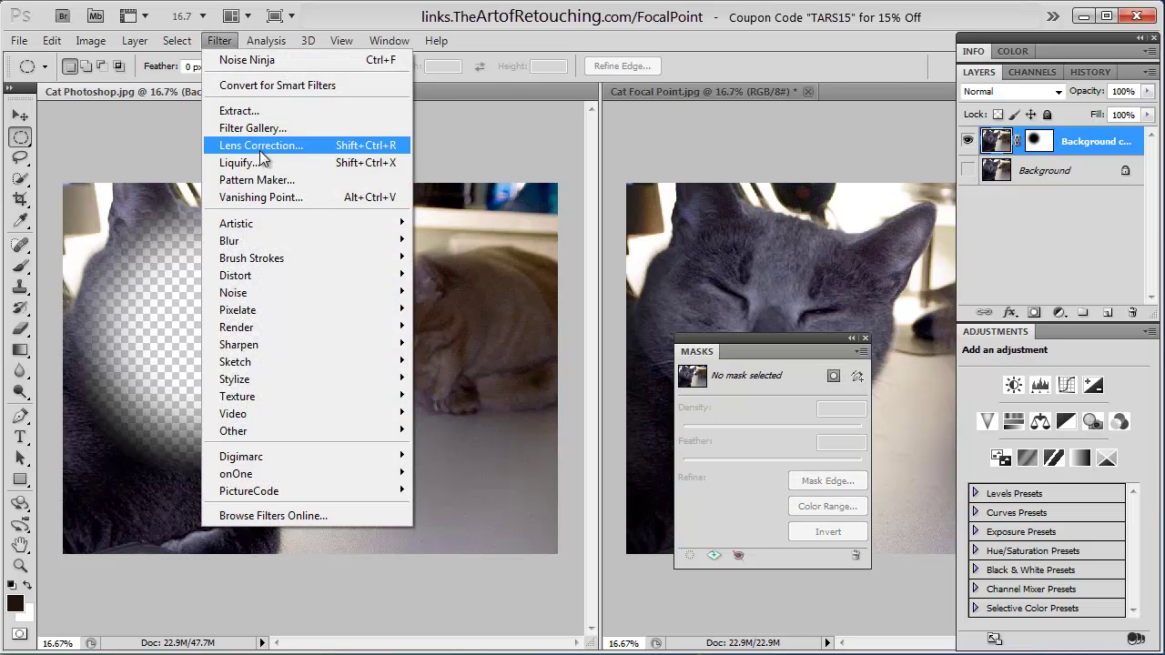
click(1007, 215)
click(967, 170)
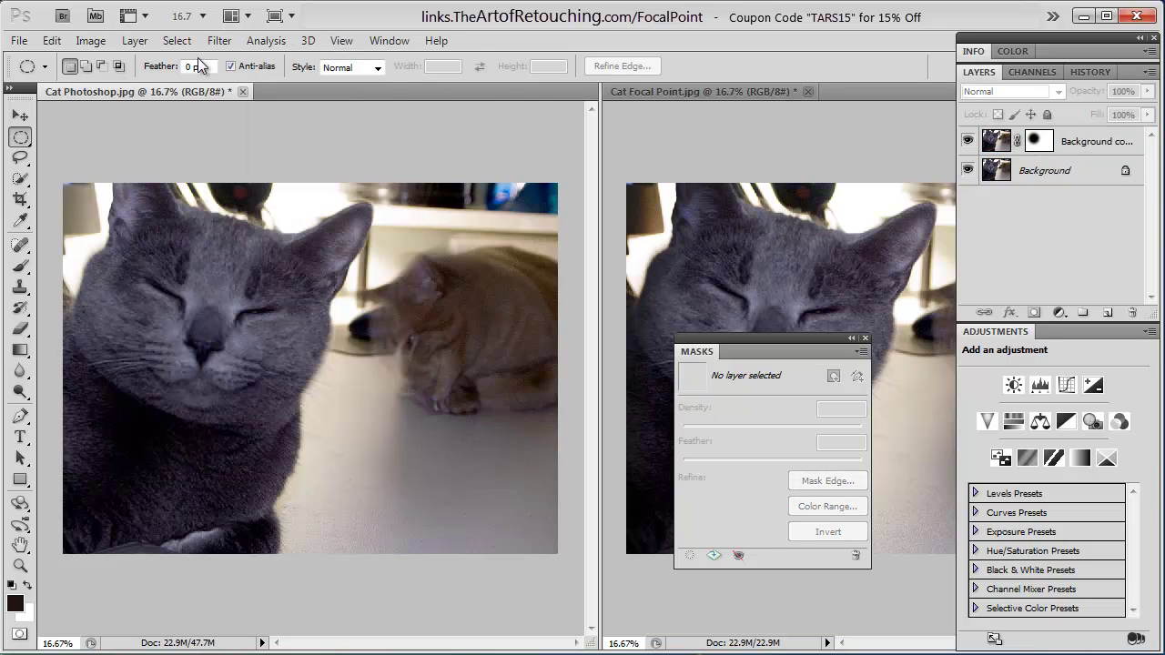
click(219, 41)
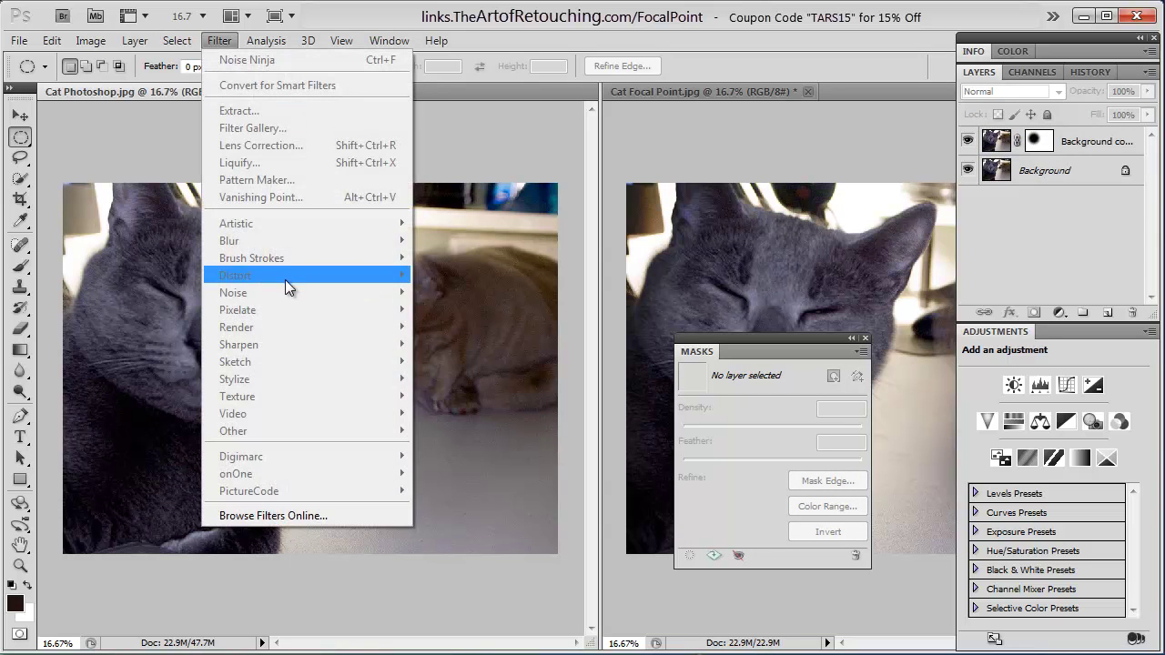
click(1008, 141)
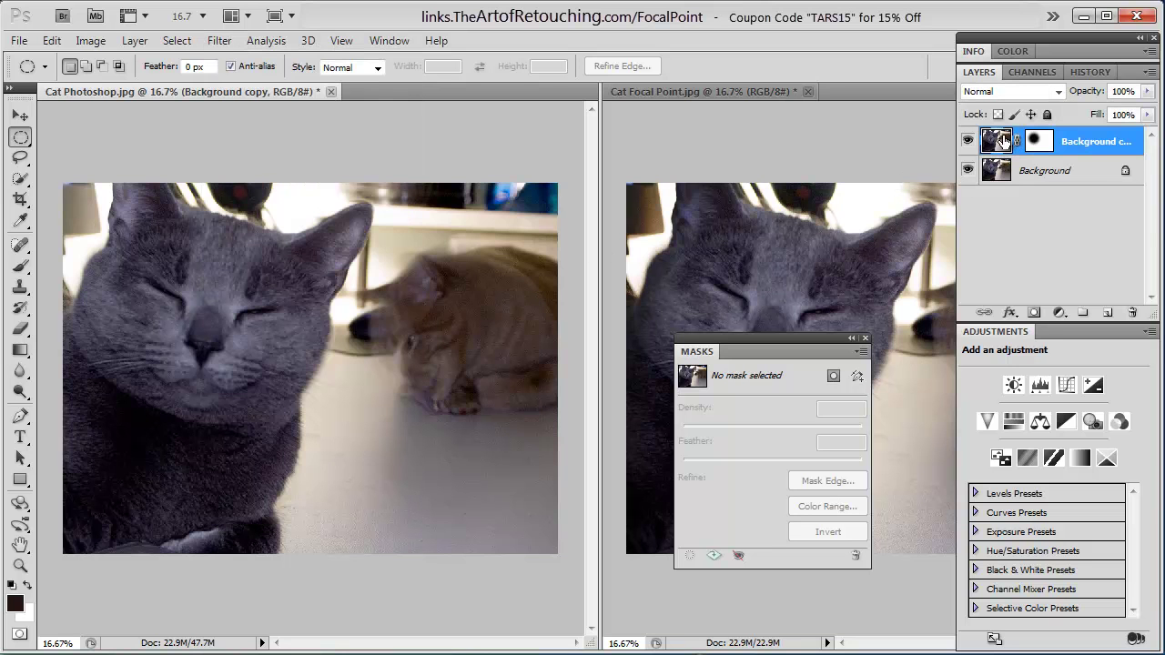
Apply a 28-pixel Gaussian Blur to the Background copy layer
click(219, 41)
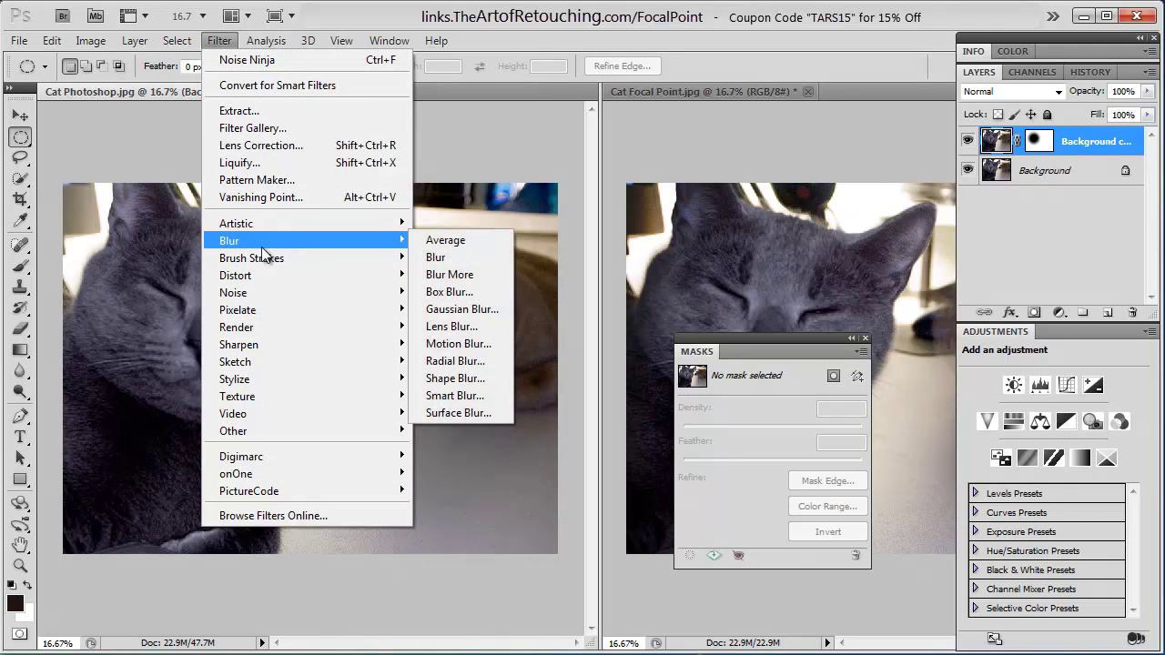
mouse_move(264, 258)
mouse_move(299, 240)
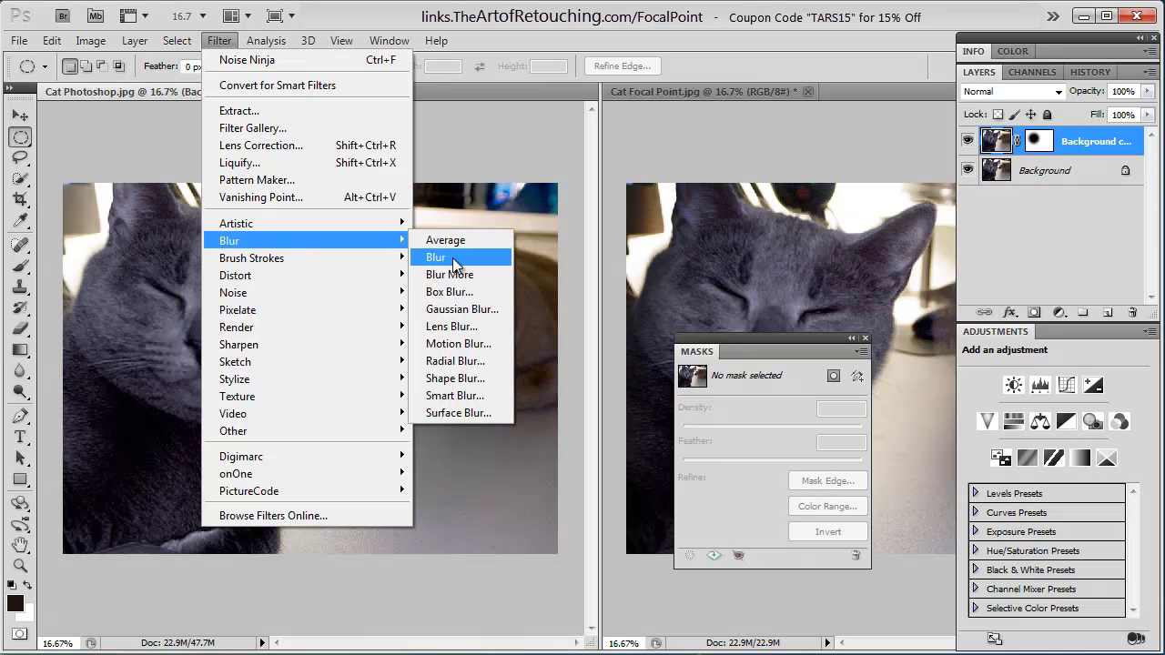
click(455, 309)
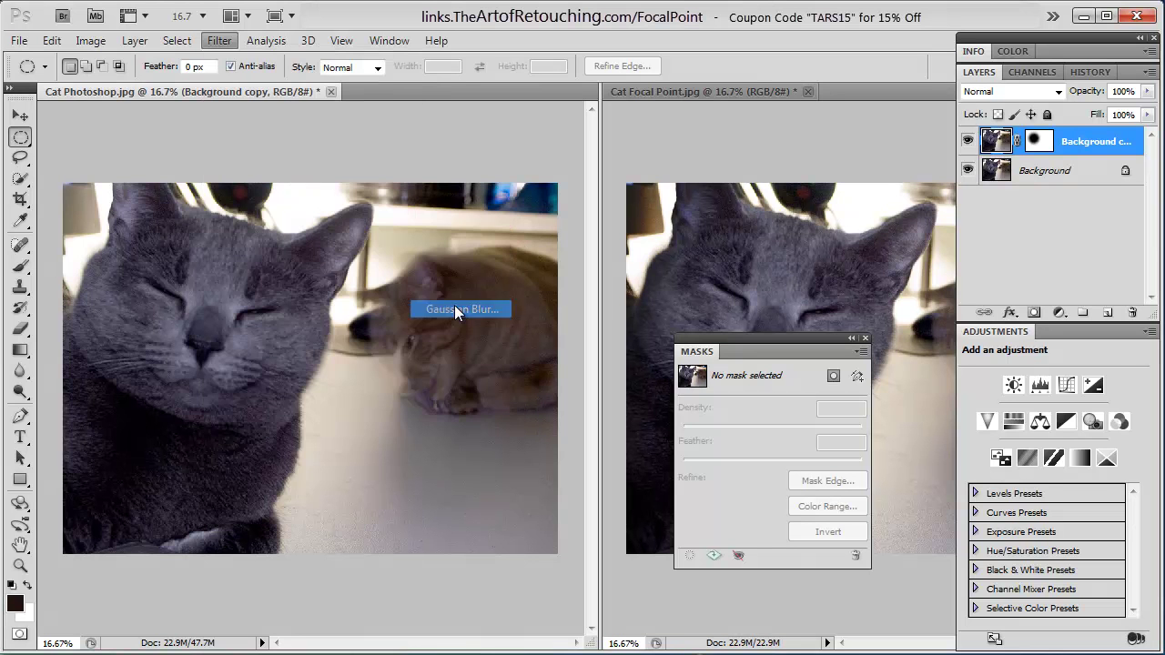
drag(919, 481, 787, 232)
click(946, 264)
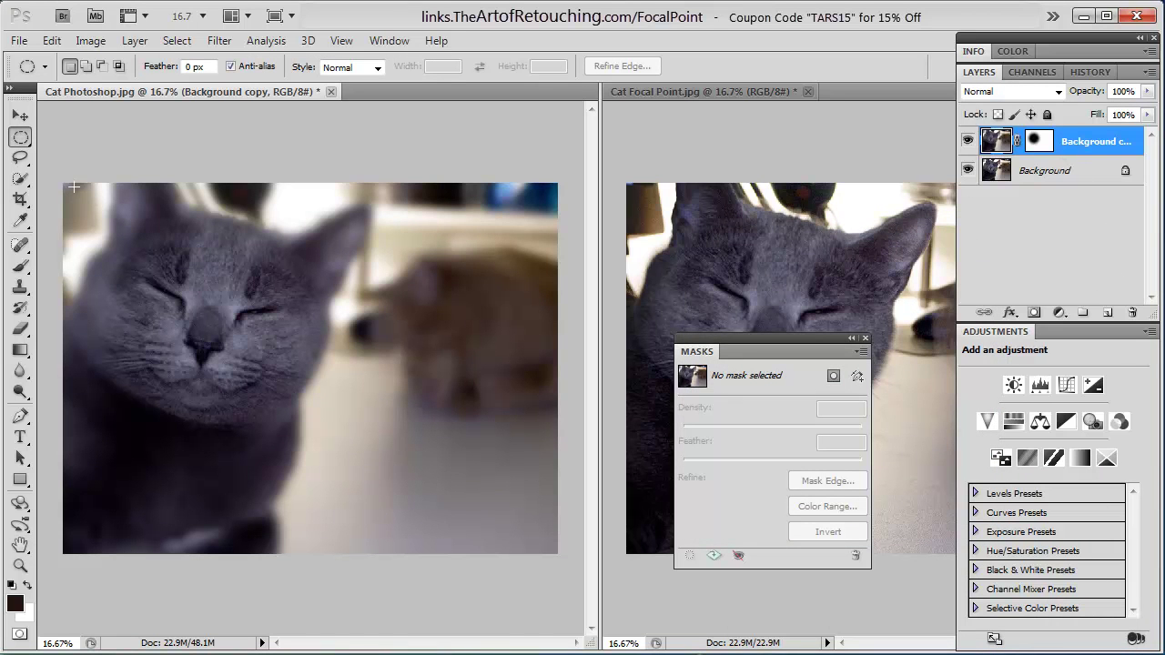
Add a Levels adjustment masked to an inverted large ellipse, with black input at 43
drag(74, 189, 510, 578)
drag(337, 405, 326, 398)
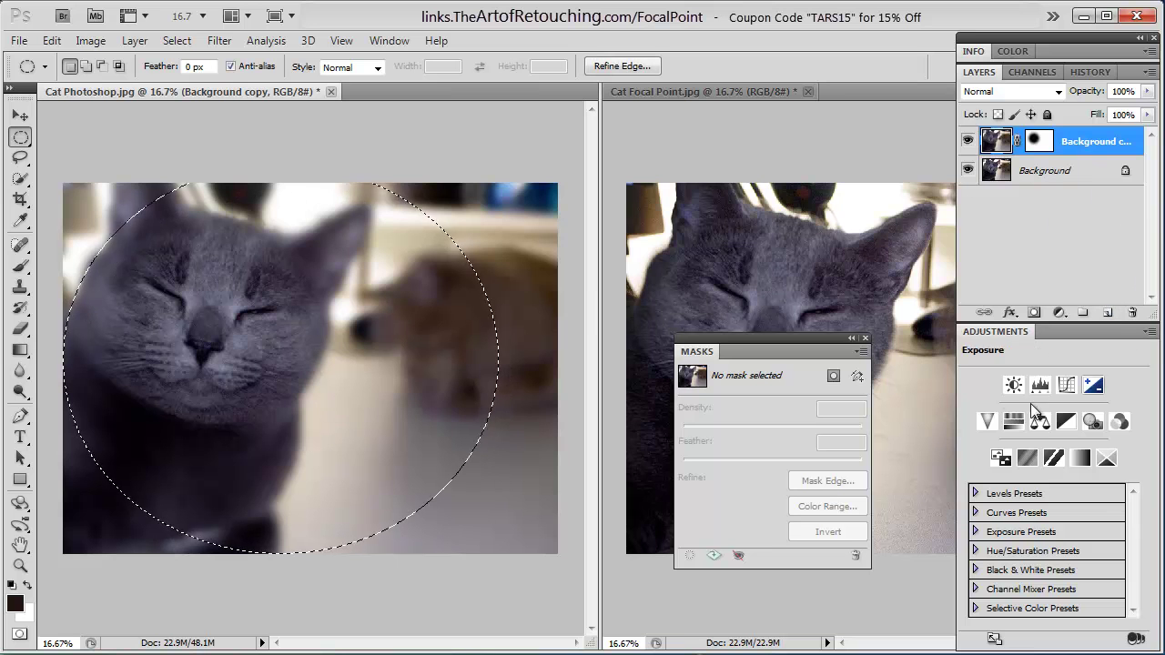
click(1031, 387)
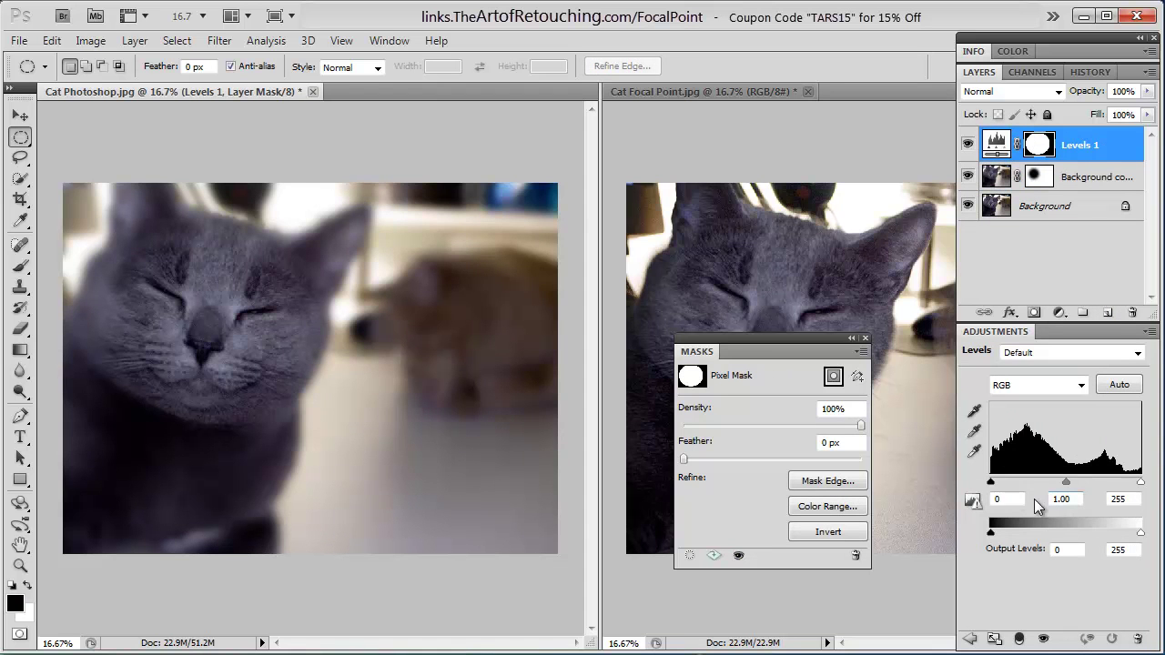
drag(990, 482, 1016, 483)
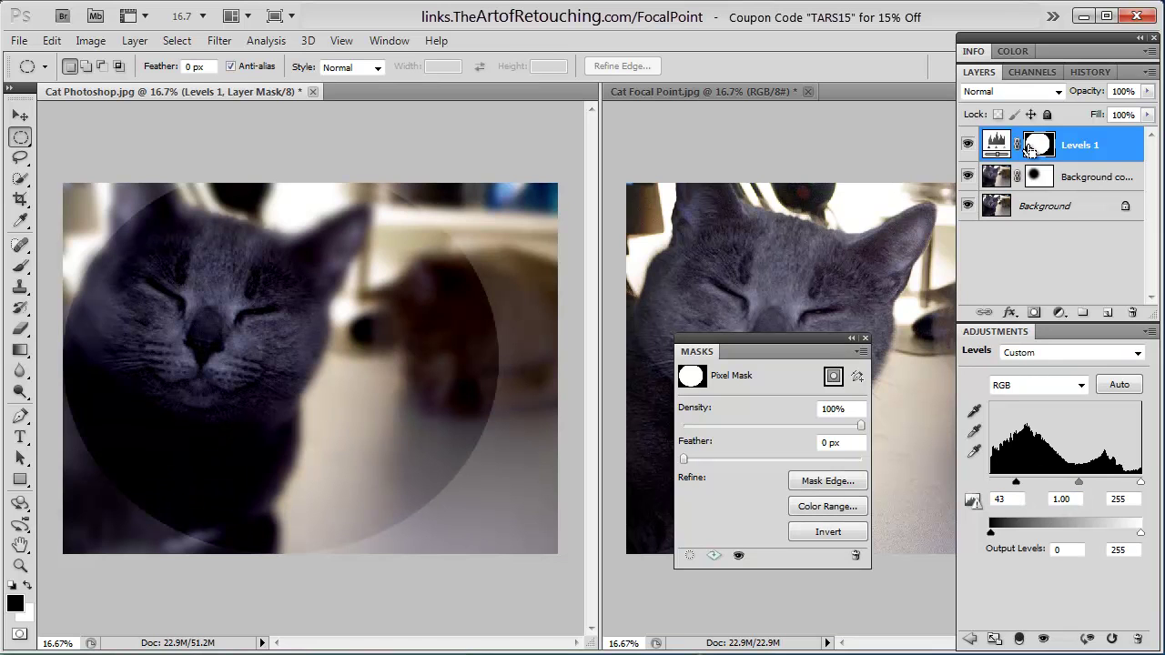
key(ctrl+i)
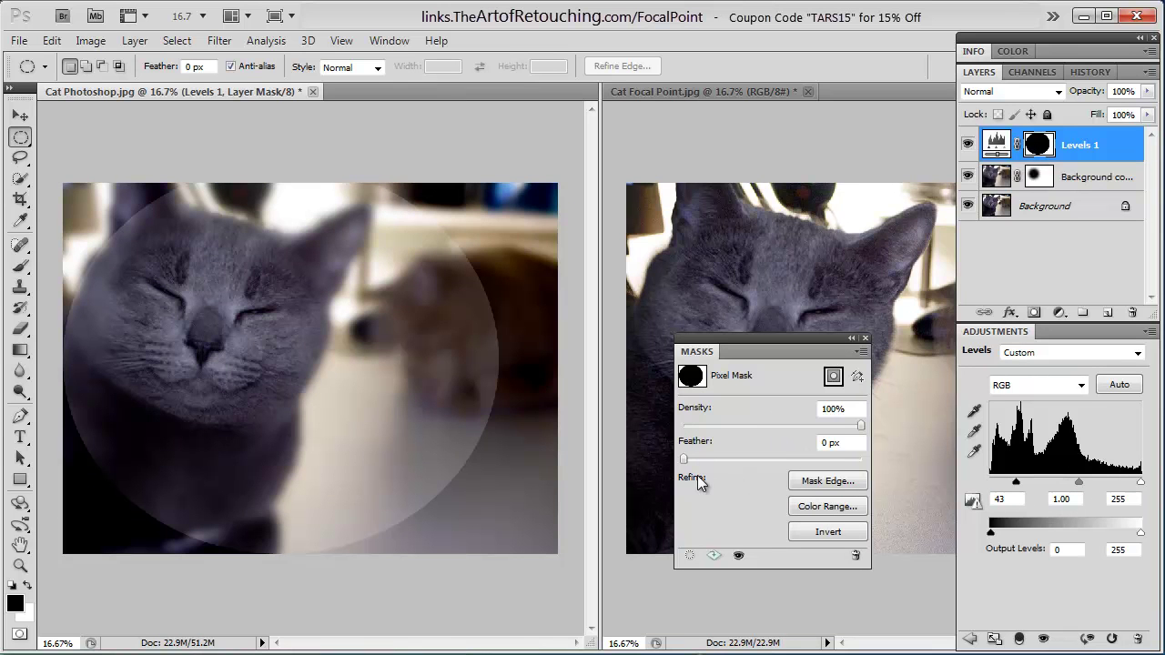
Raise the Levels black input to 80 and widen the mask feather to 96 px
drag(695, 461, 819, 480)
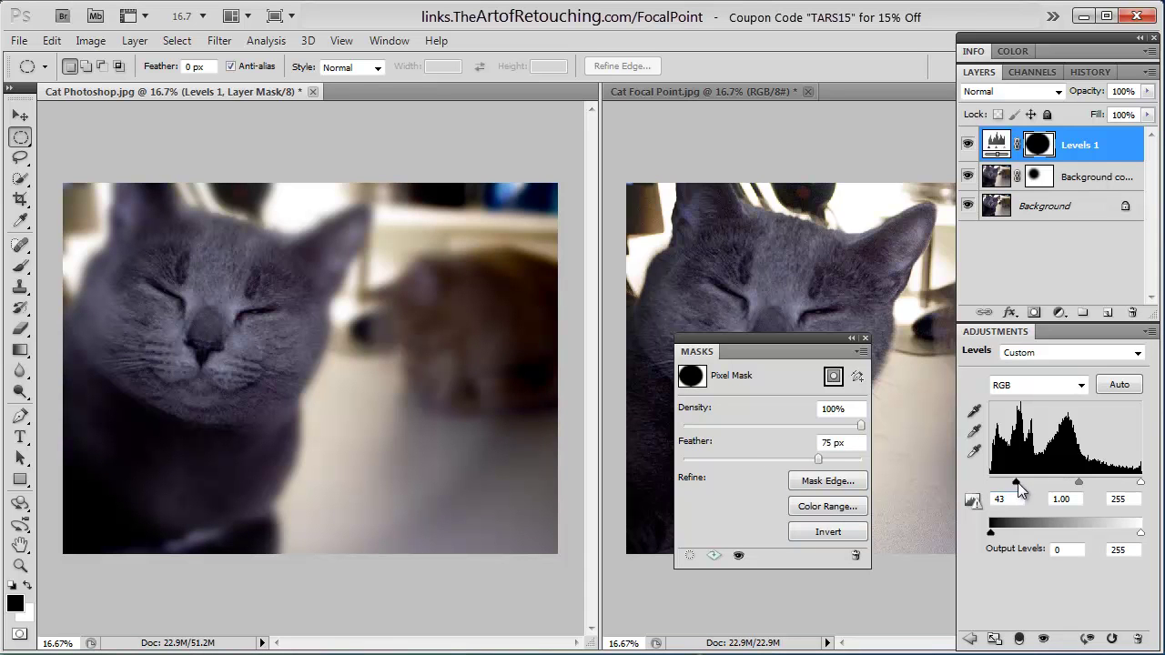
drag(1018, 482, 1037, 483)
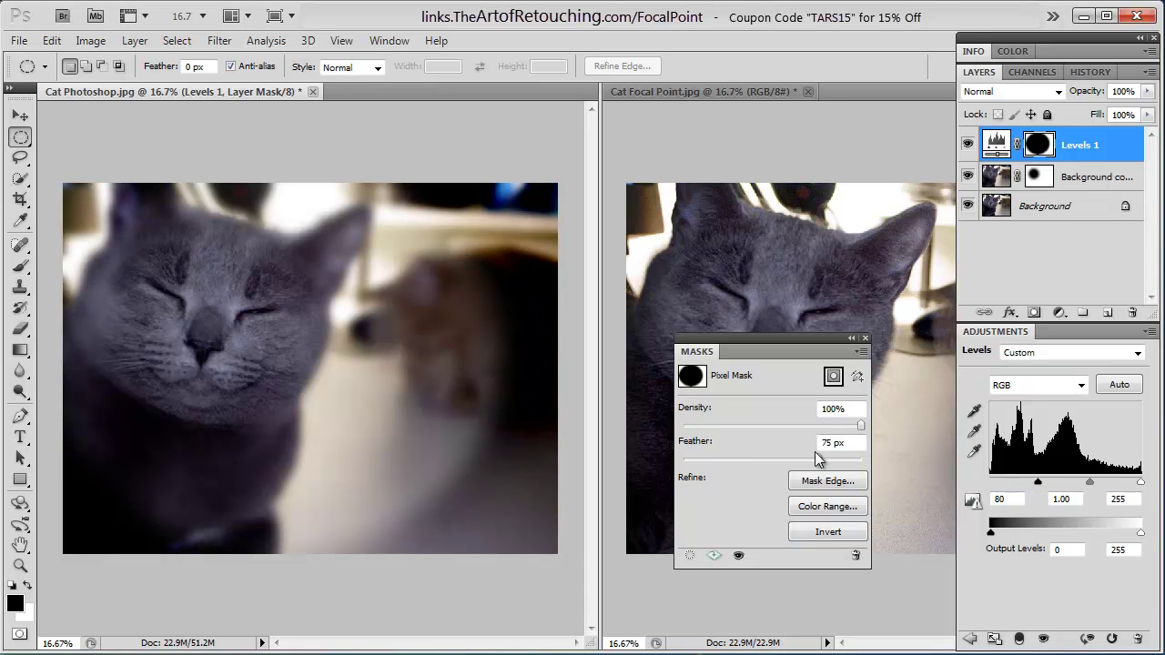
drag(810, 461, 827, 465)
Compare the images with panels hidden, then set the Background copy layer's opacity to 72%
key(Tab)
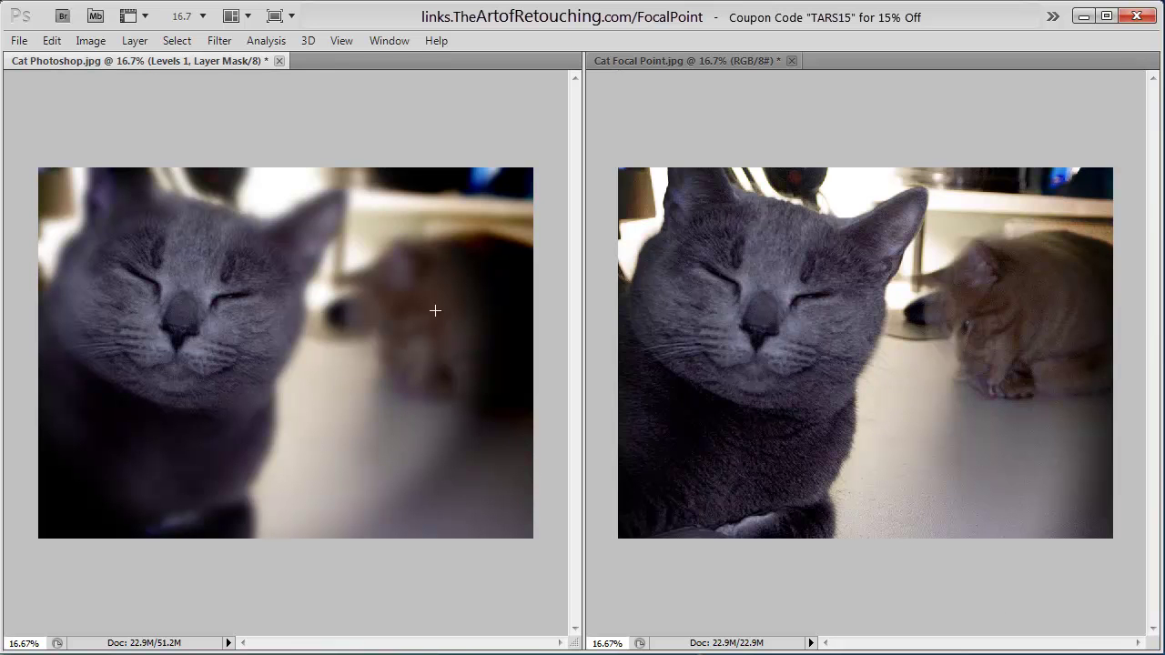
key(Tab)
click(1056, 174)
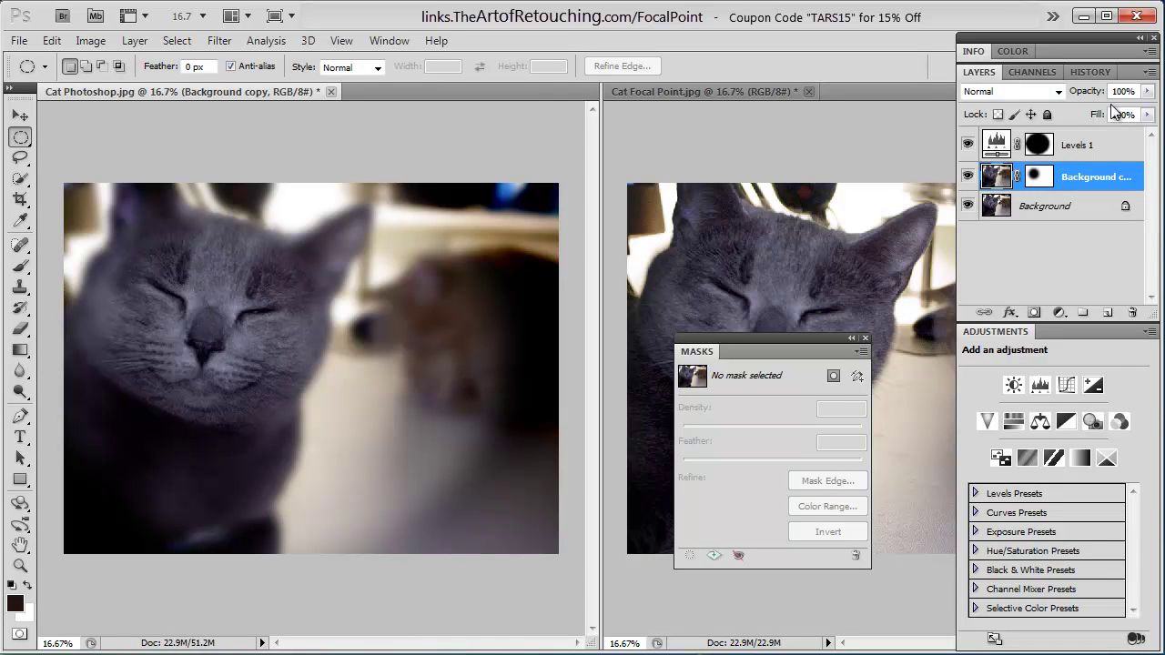
click(1147, 91)
drag(1148, 110, 1103, 115)
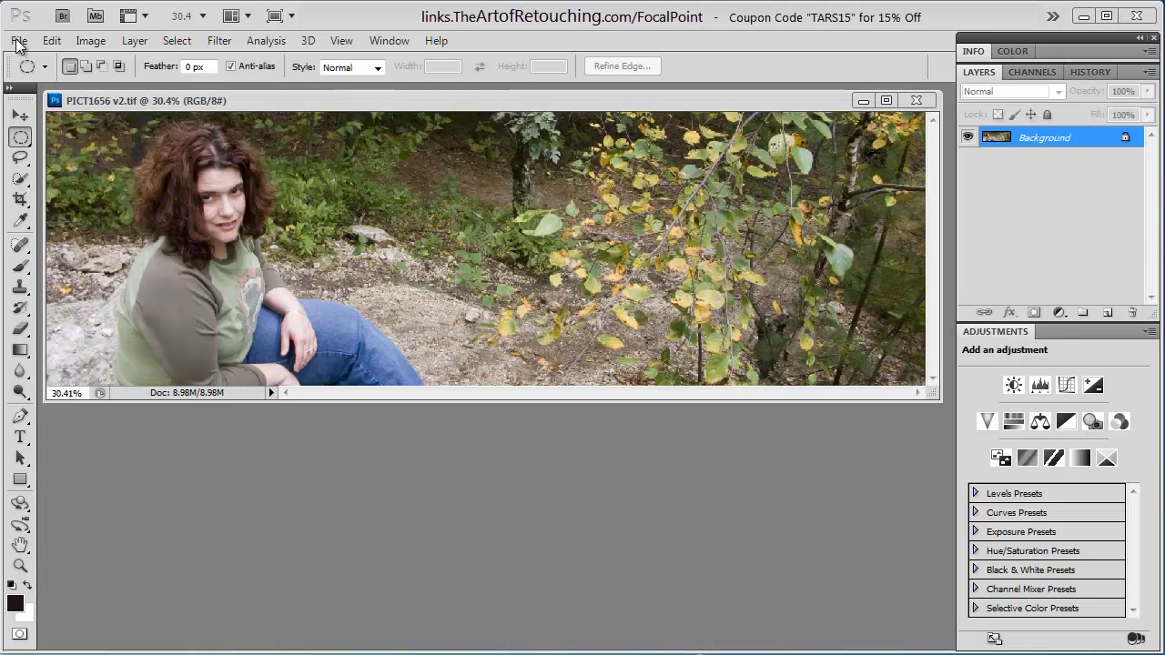
Launch FocalPoint 2 on the portrait PICT1656 v2.tif from File > Automate
click(18, 40)
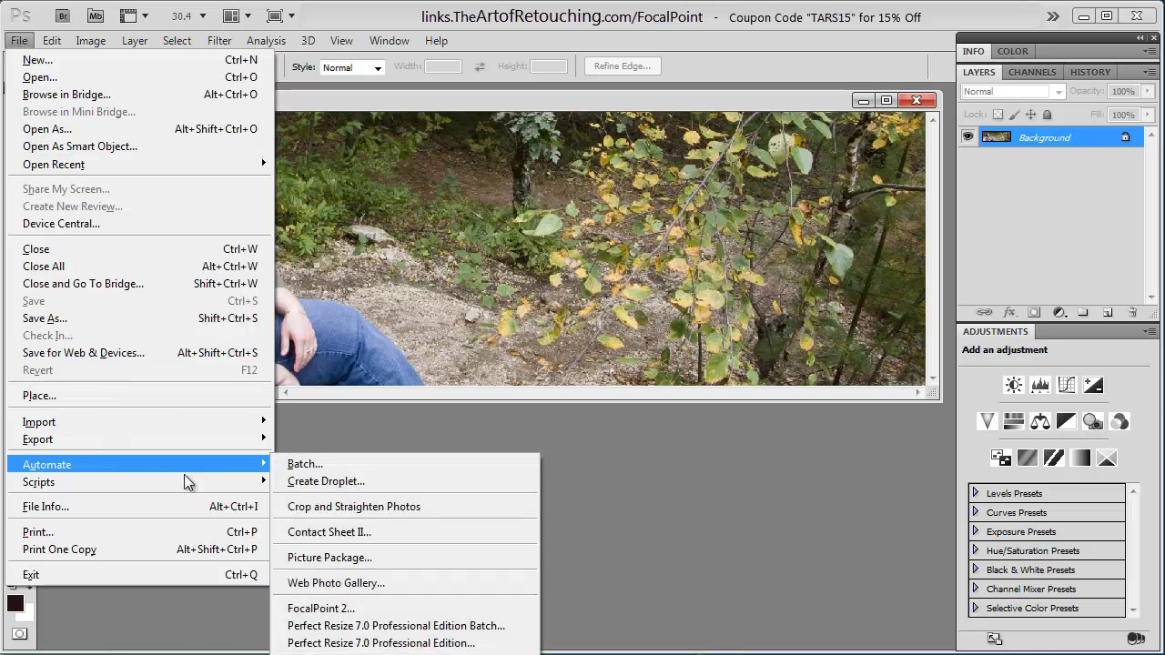
mouse_move(227, 465)
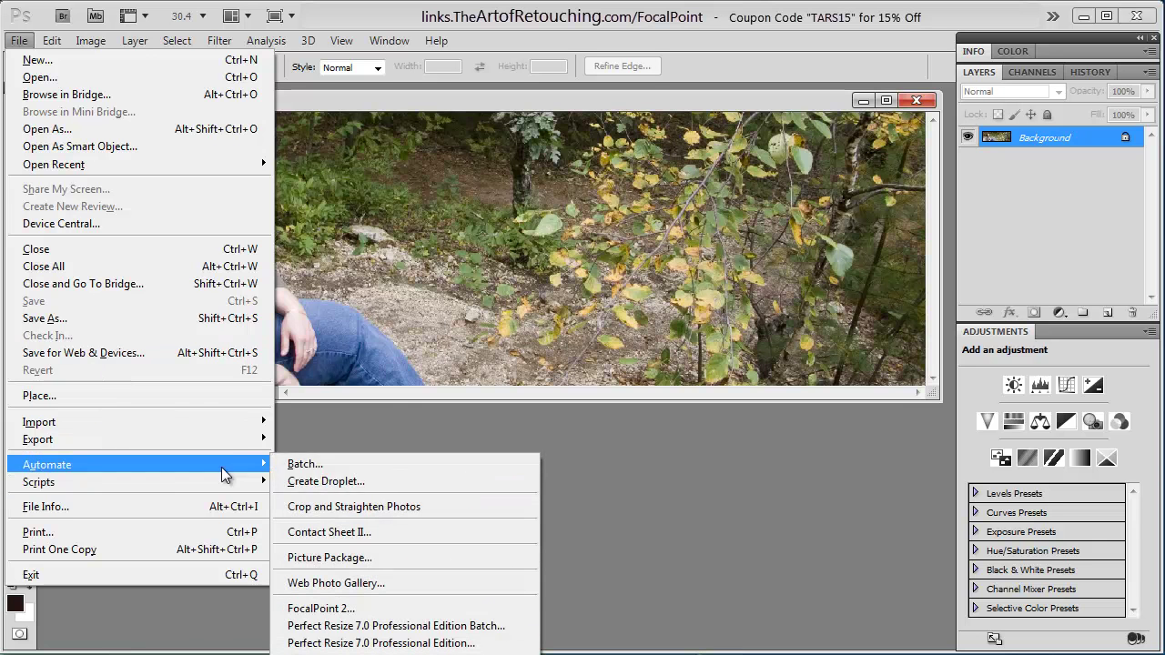
click(432, 608)
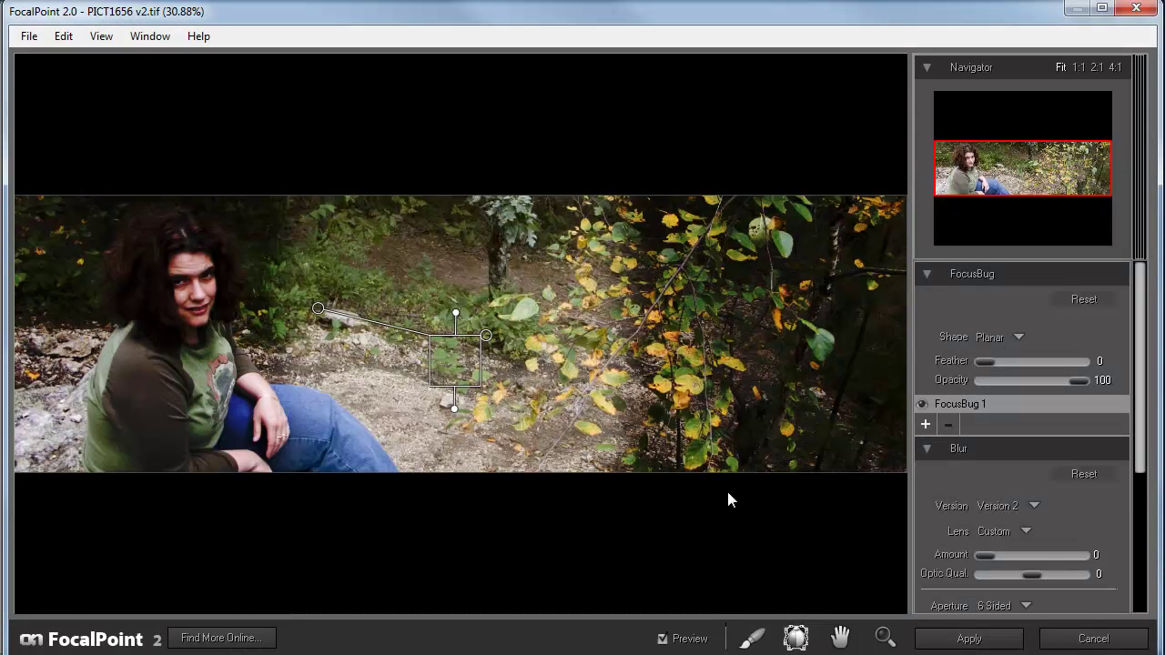
Preview NAPP presets Angle 8 Right through DreamTunnel, centring the Bottom Center Focus - Dome spot on the woman
drag(1141, 471, 1148, 637)
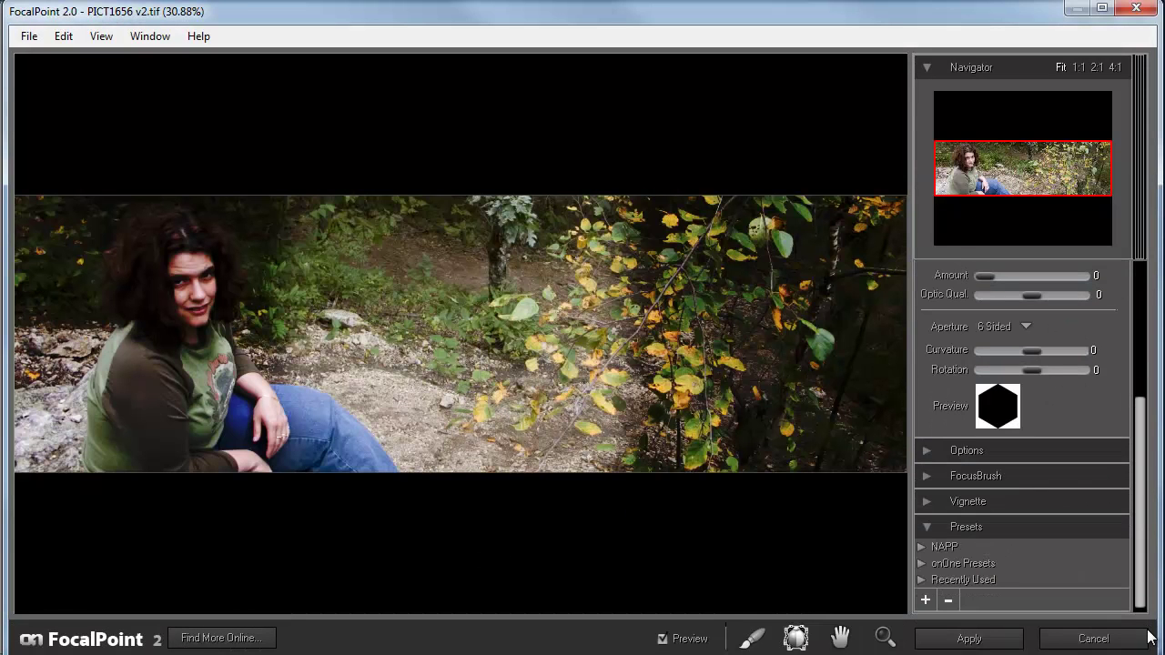
click(919, 547)
drag(1144, 491, 1143, 589)
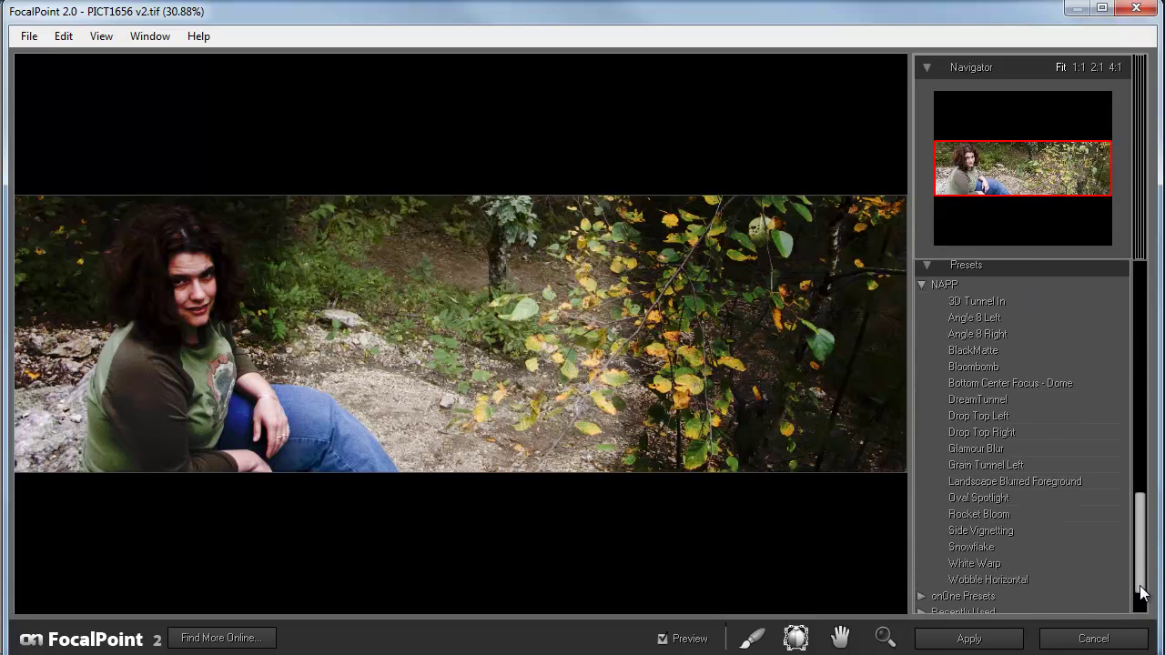
click(980, 331)
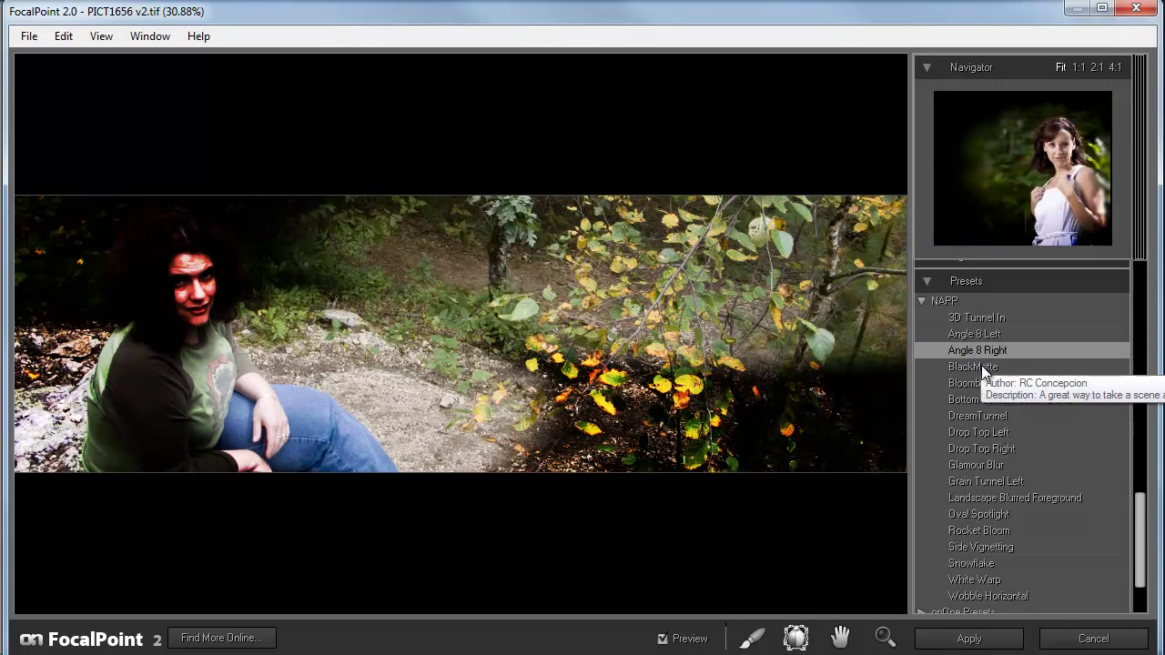
click(981, 364)
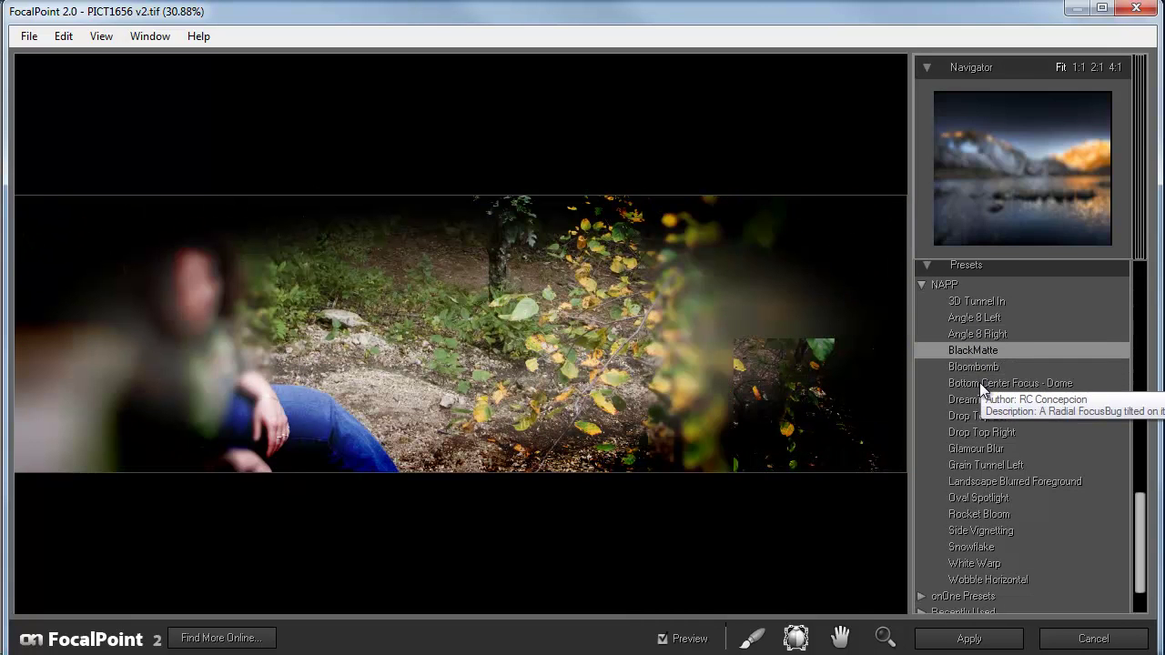
click(987, 363)
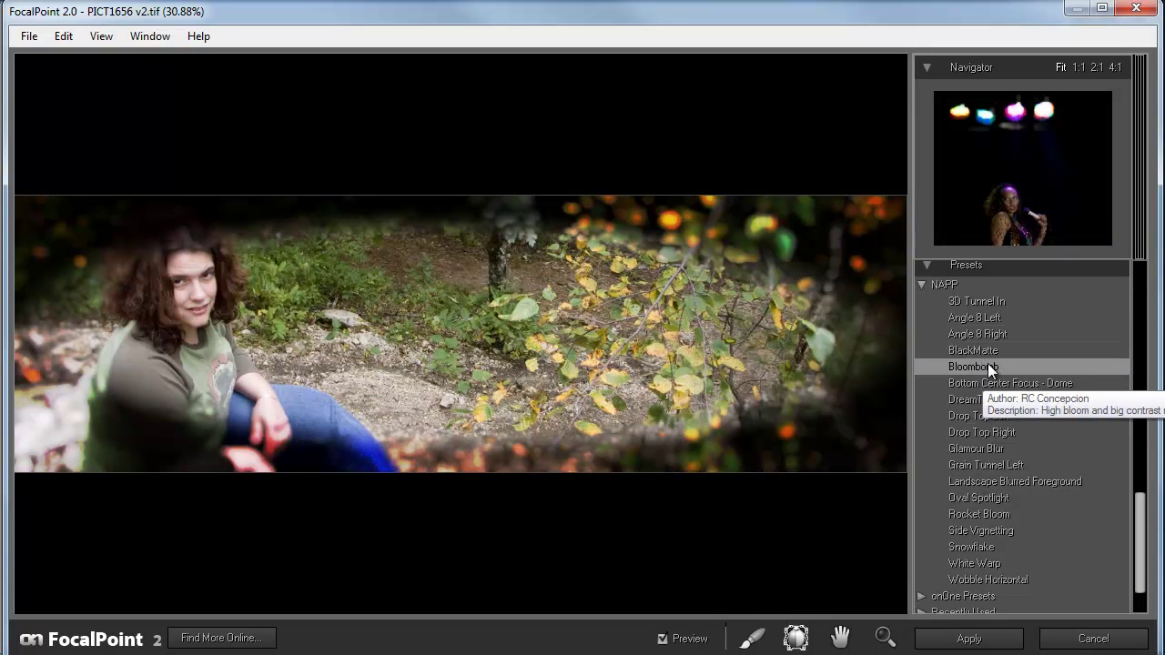
click(987, 379)
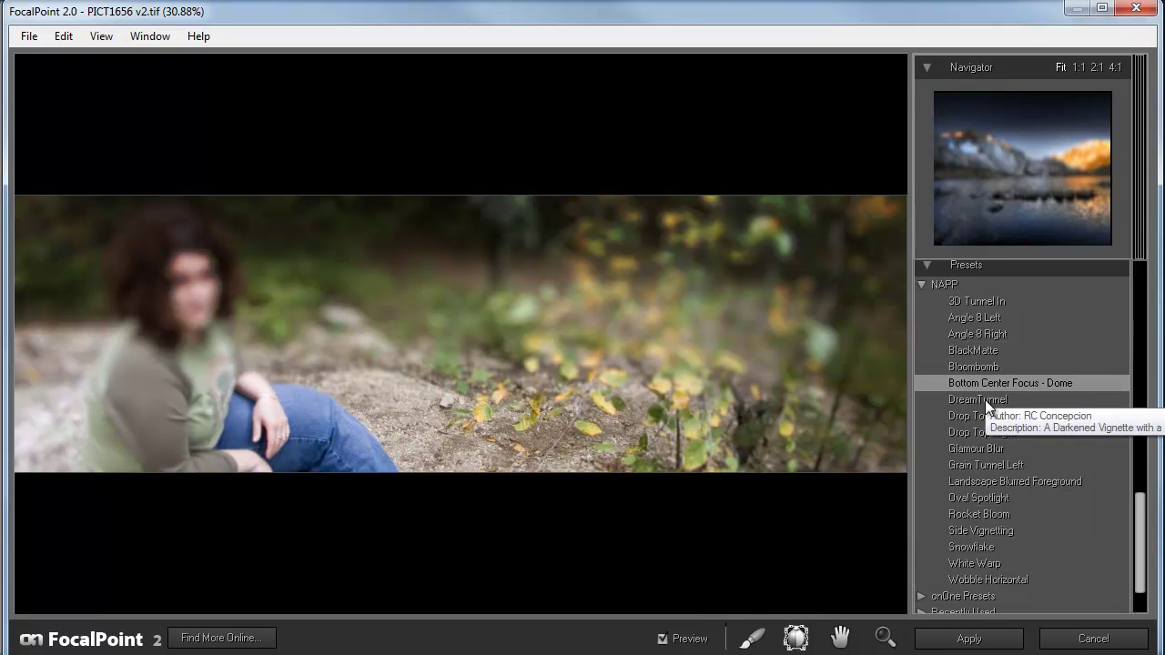
click(985, 399)
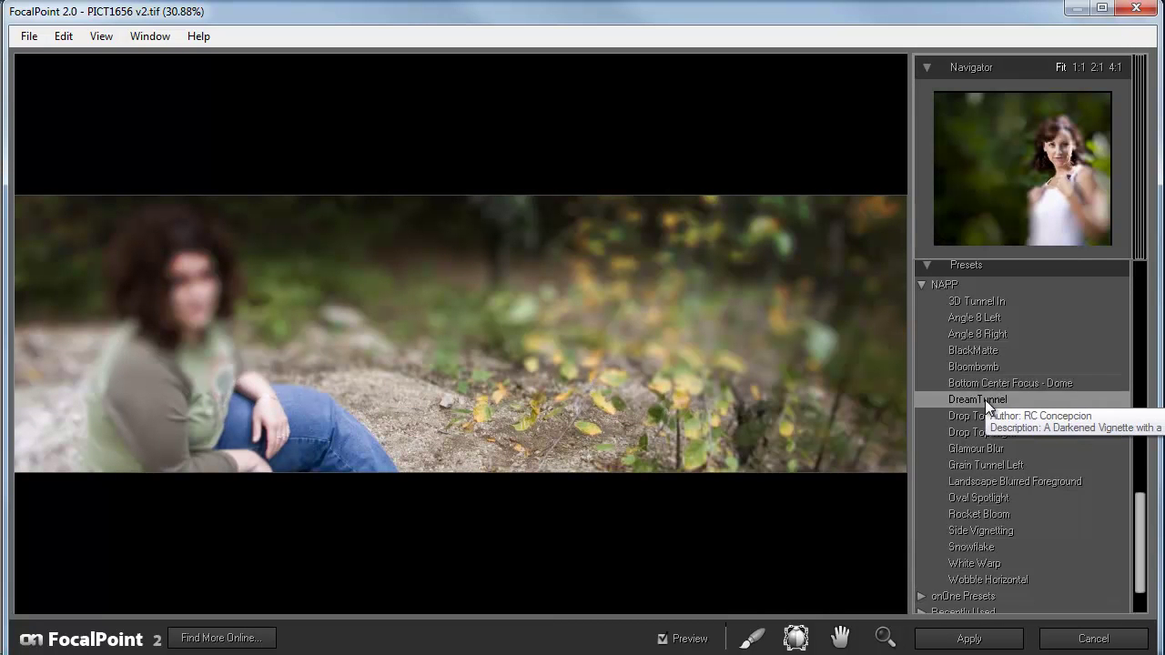
click(990, 384)
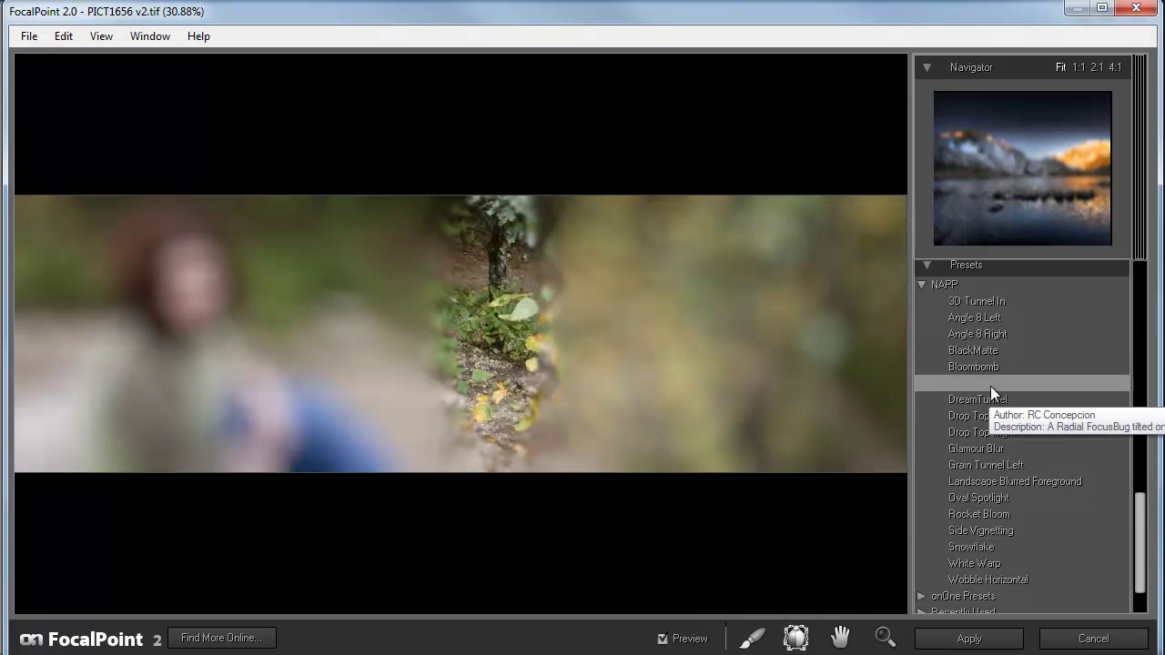
drag(461, 434, 203, 282)
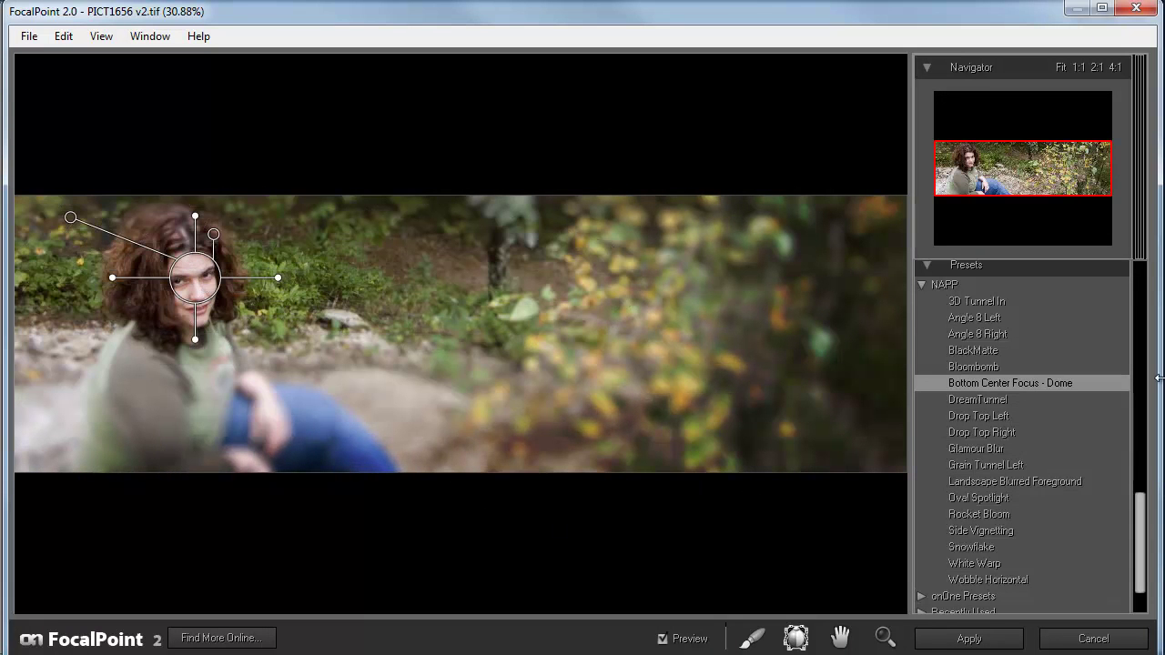
Preview the Drop Top Left/Right, Grain Tunnel Left, Rocket Bloom, Side Vignetting and Snowflake presets
click(973, 415)
click(989, 432)
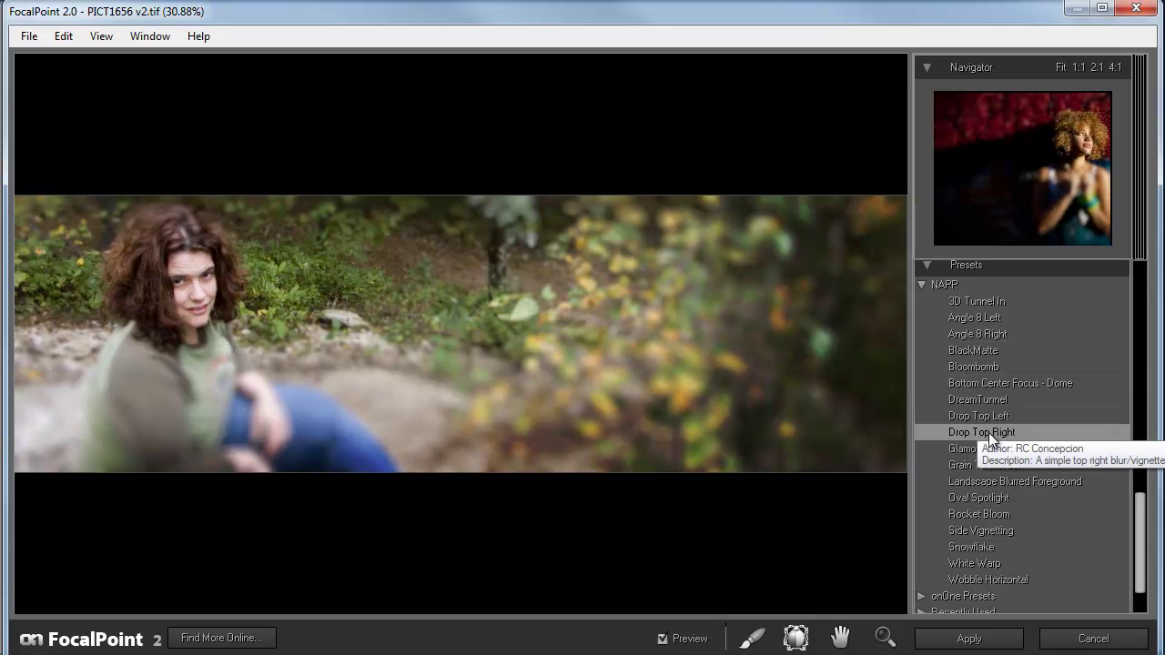
click(991, 413)
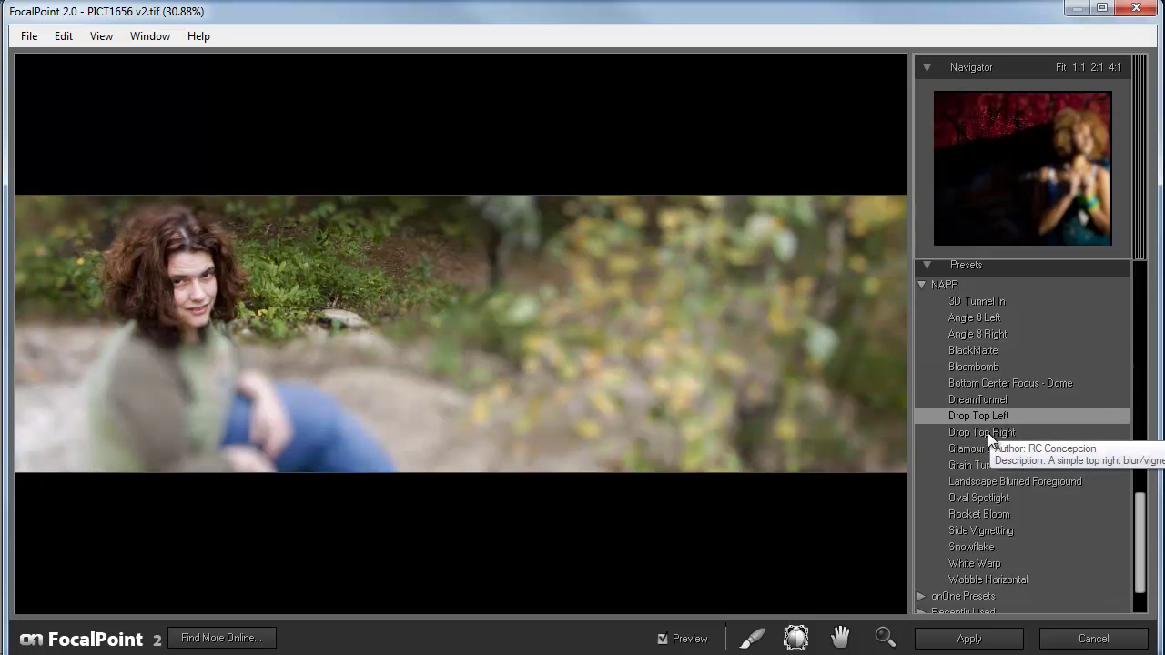
click(987, 434)
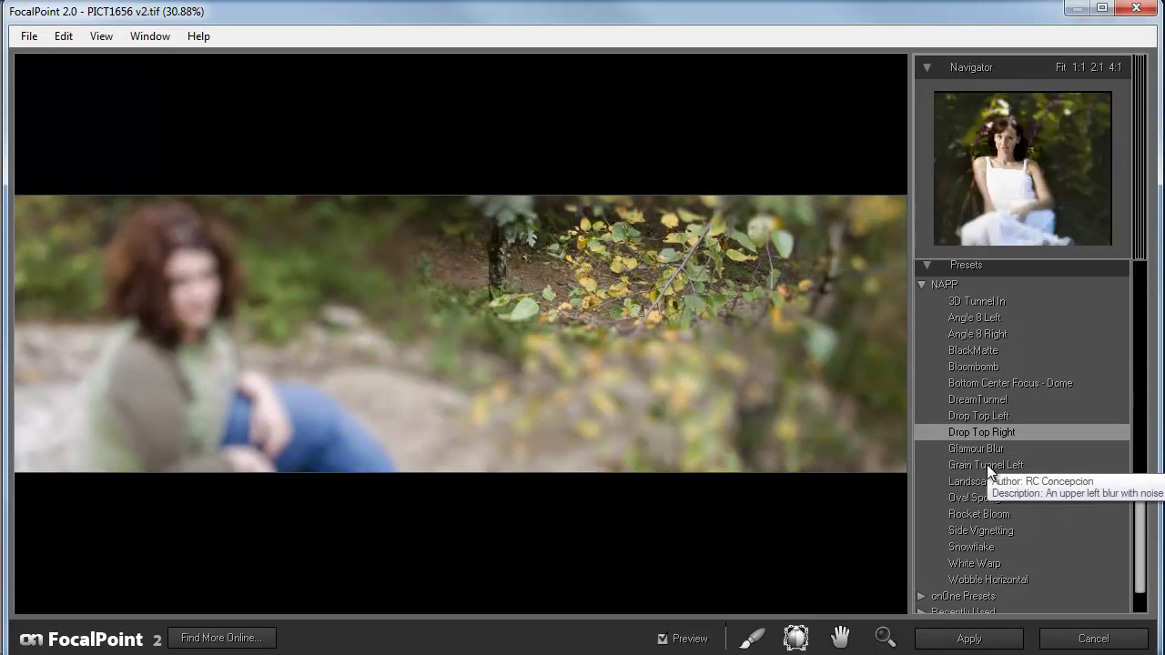
click(987, 470)
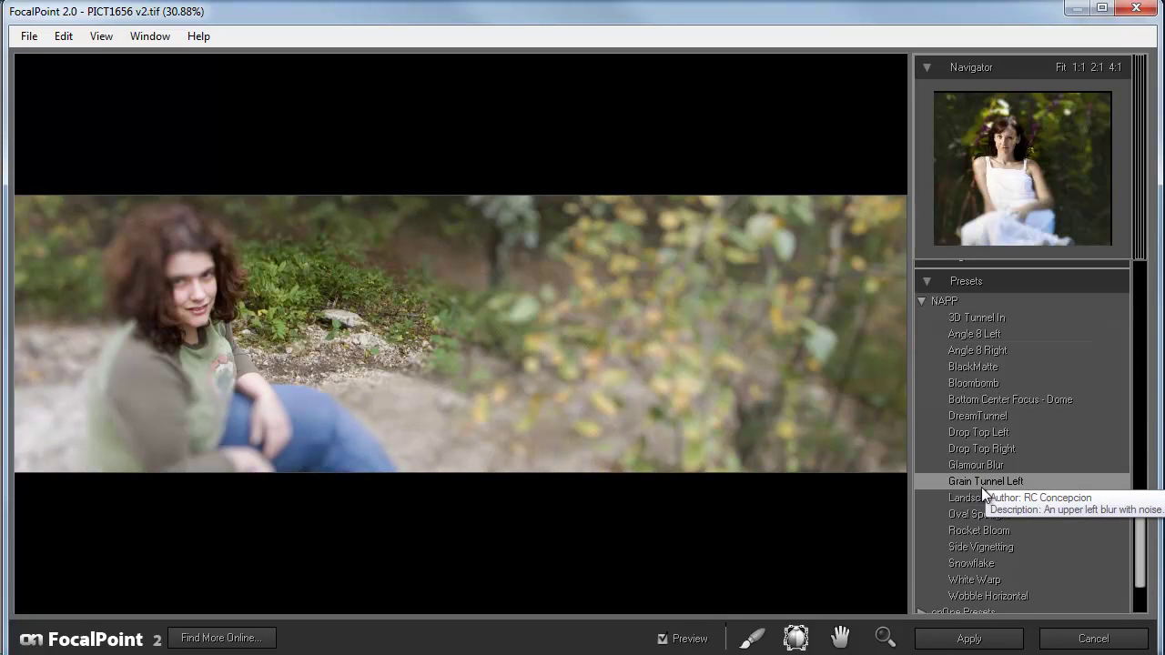
click(981, 530)
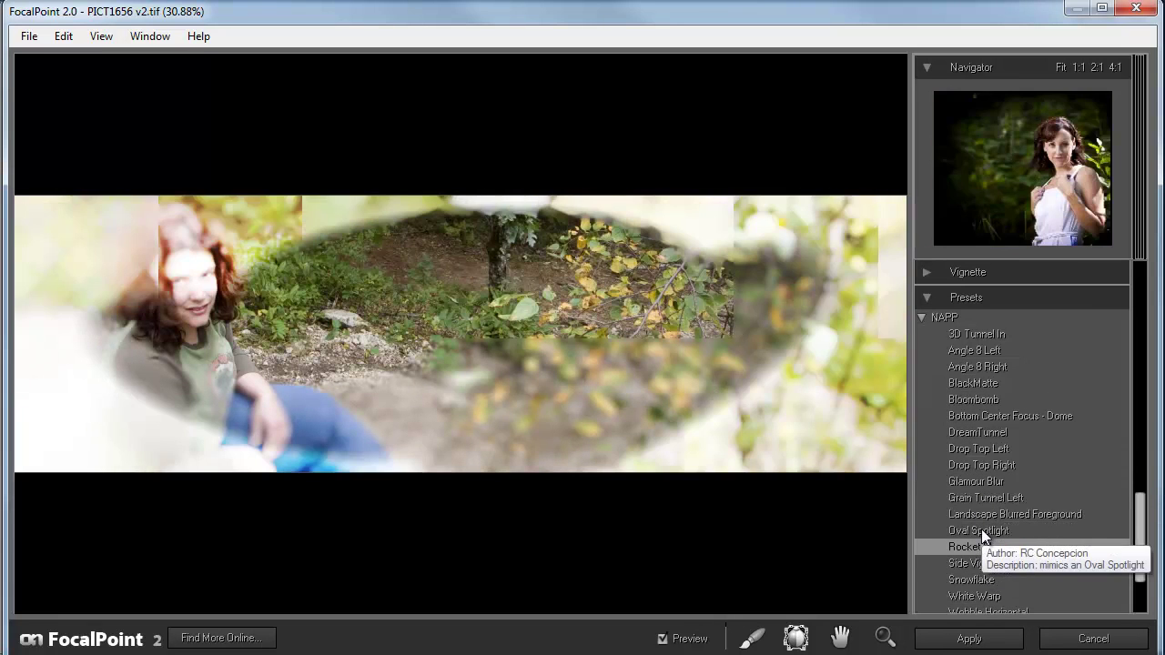
click(984, 561)
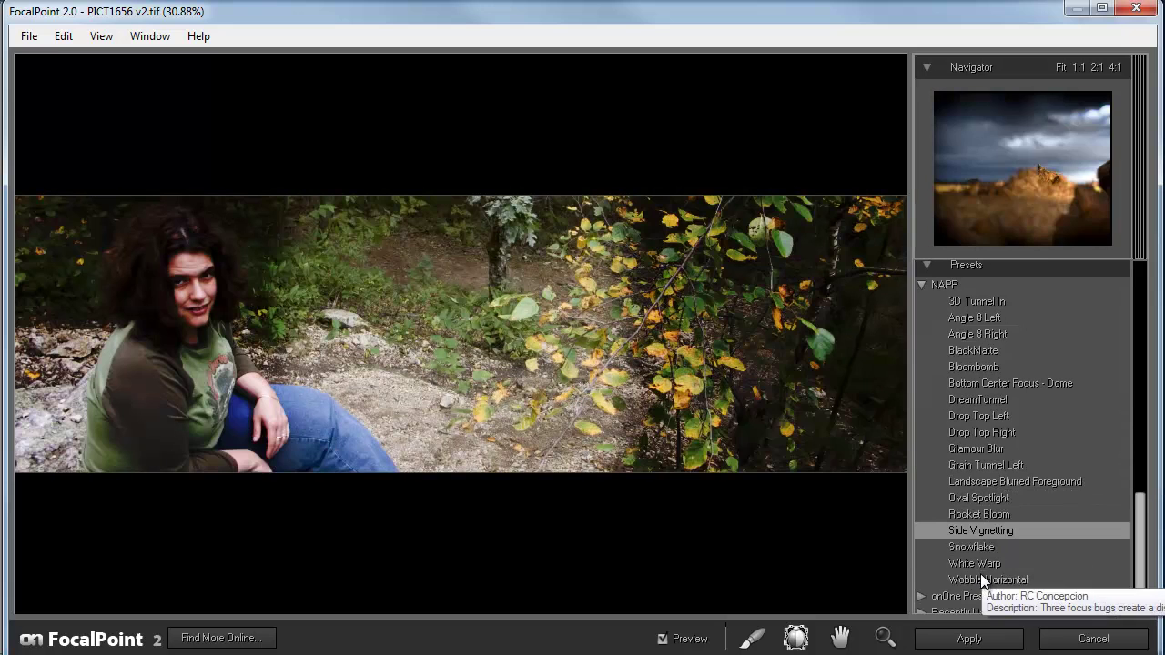
click(970, 578)
Choose the onOne Left Handed Martha preset, keeping the woman sharp against blurred foliage
scroll(979, 584, down, 3)
click(991, 464)
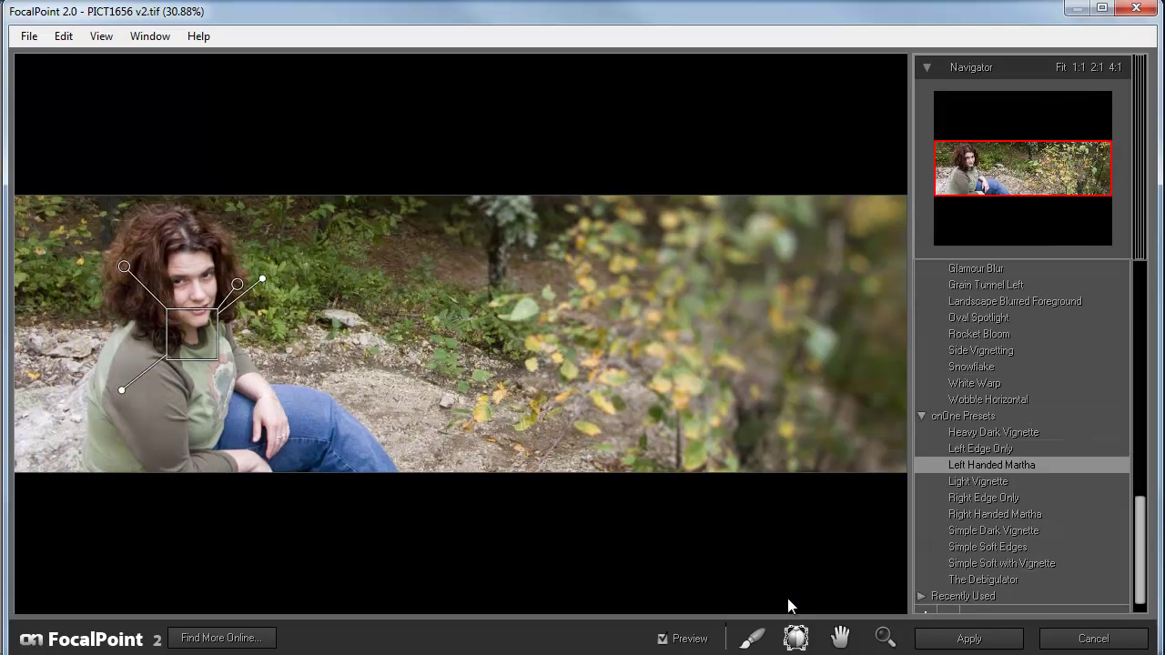